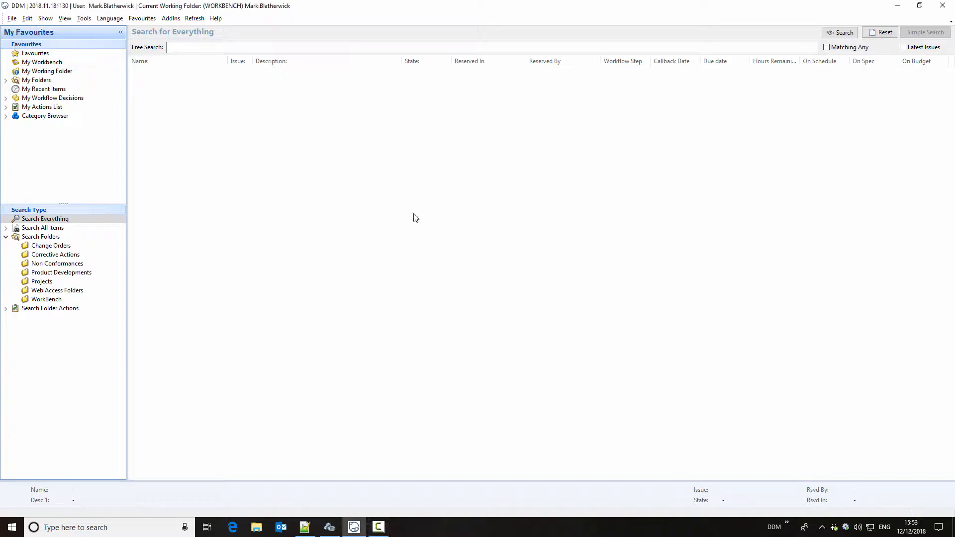
- Create a new folder of type Projects with the description "Conveyor Control Unit"
click(52, 282)
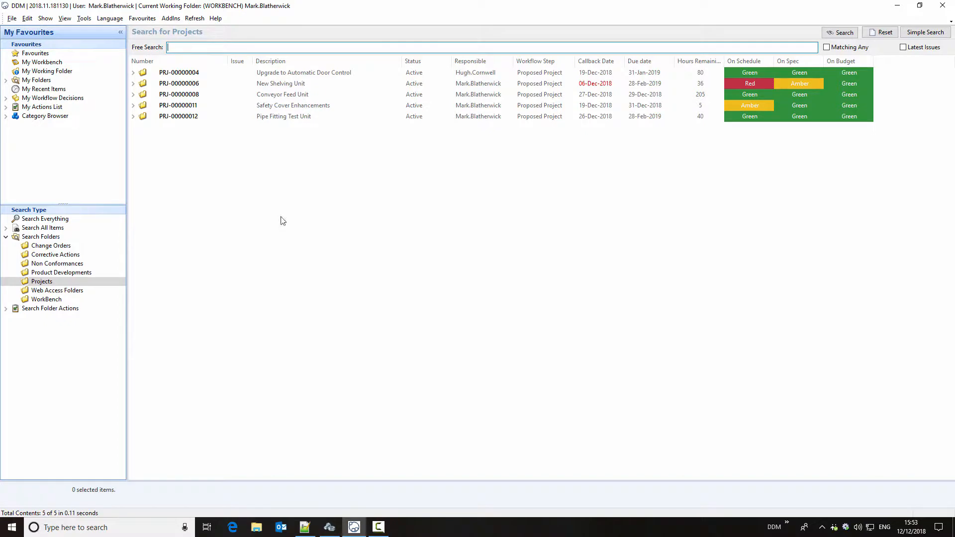
right_click(274, 176)
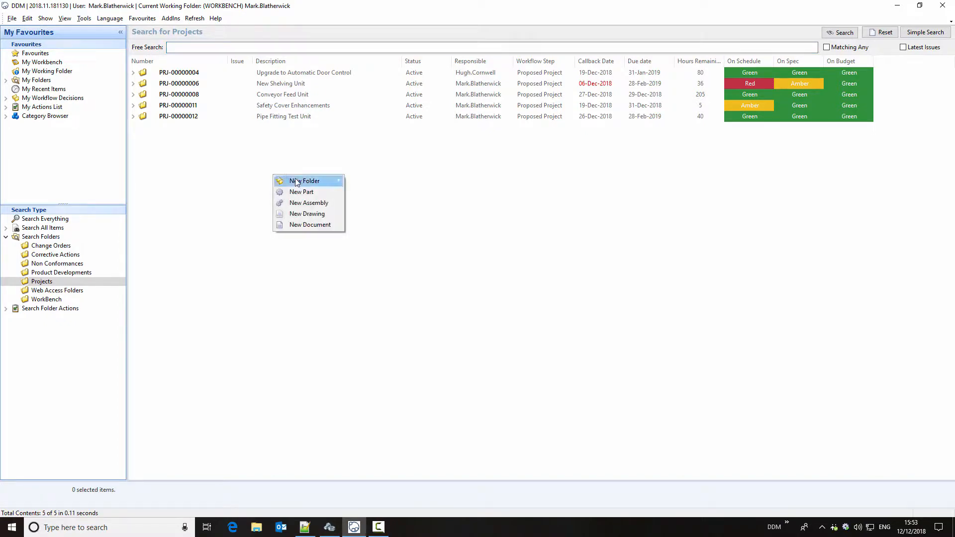
mouse_move(296, 180)
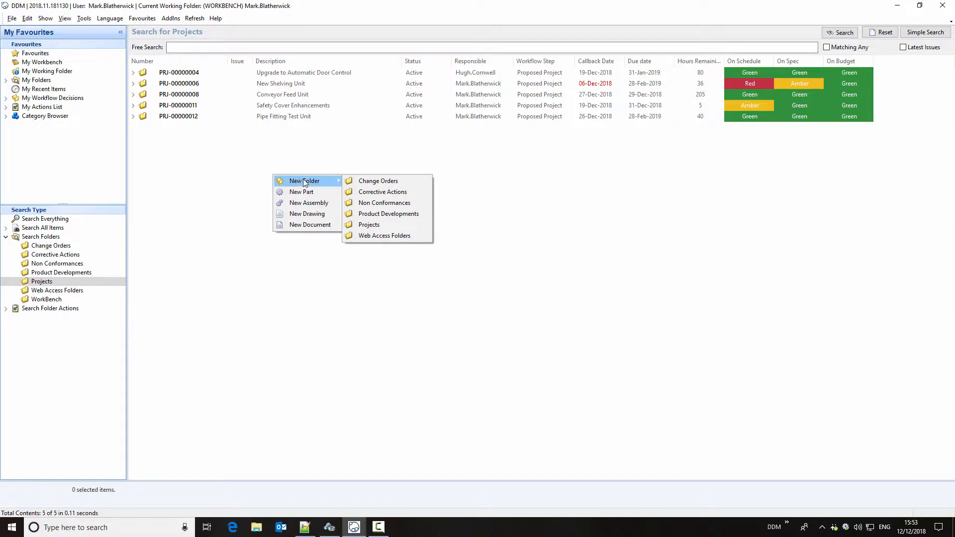
click(403, 226)
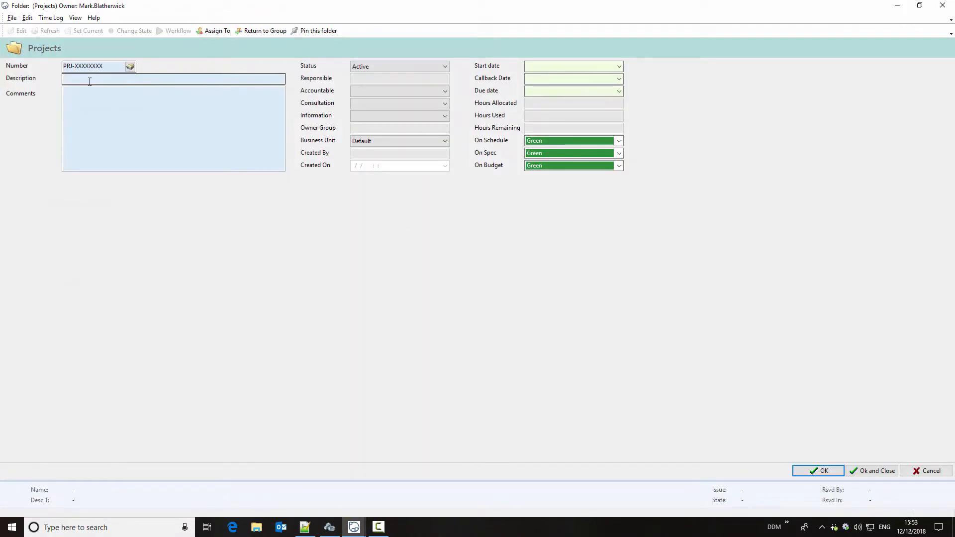
click(90, 80)
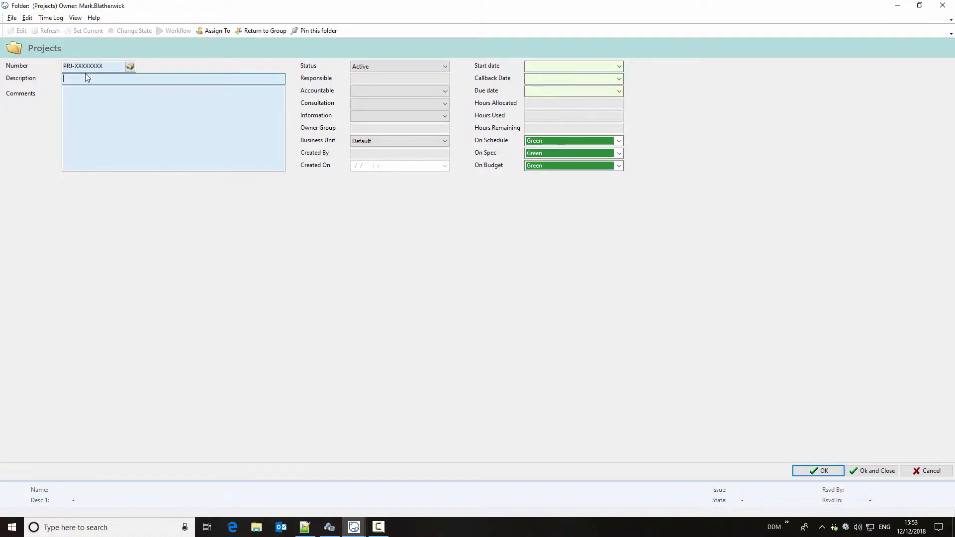
text(Conveyor Control Unit)
click(818, 473)
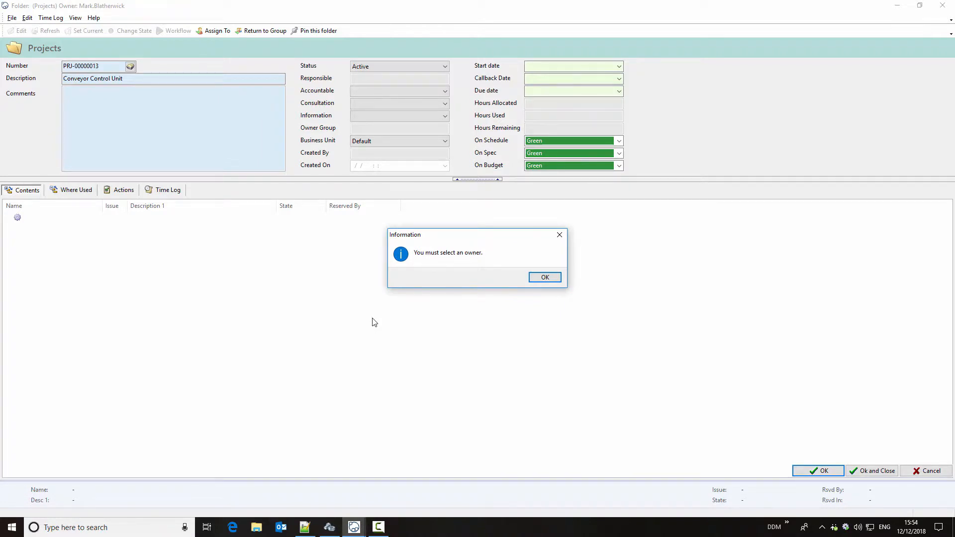
- Assign ownership of the new folder in the Project workflow to the Project Management Department, with the logged-in user as member
click(545, 278)
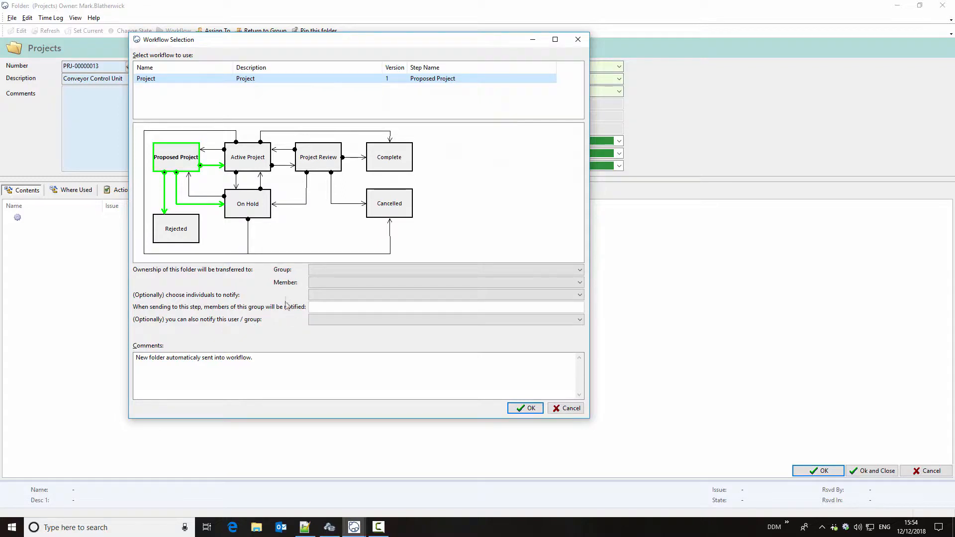
click(347, 272)
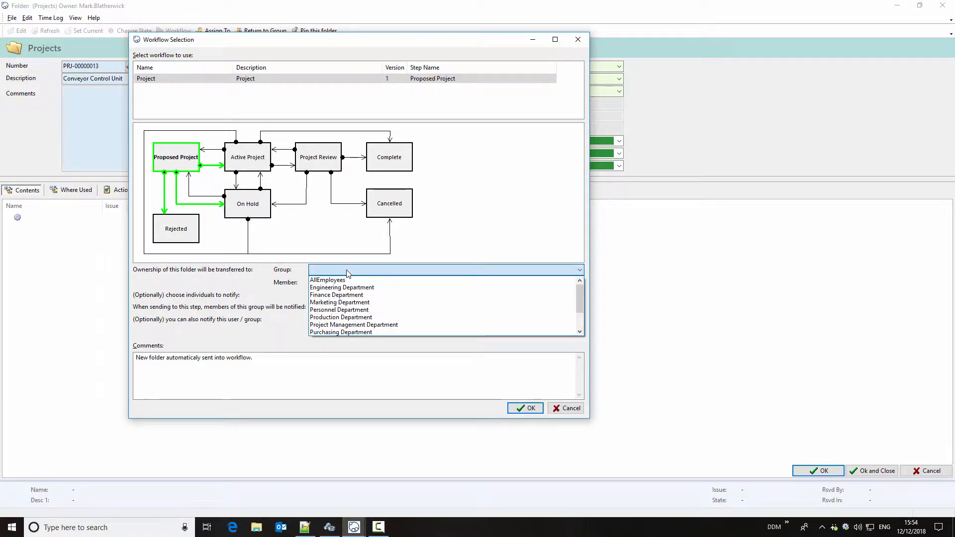
click(364, 325)
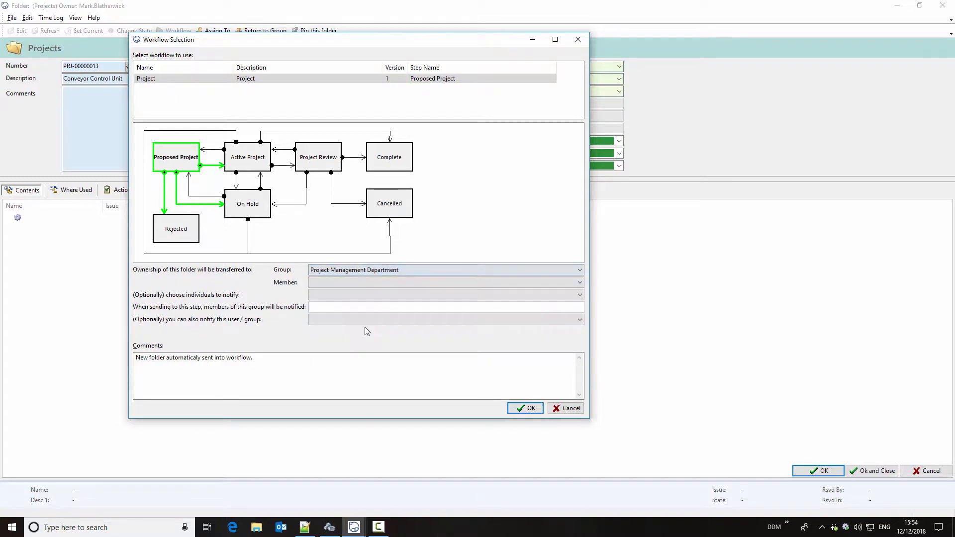
click(333, 284)
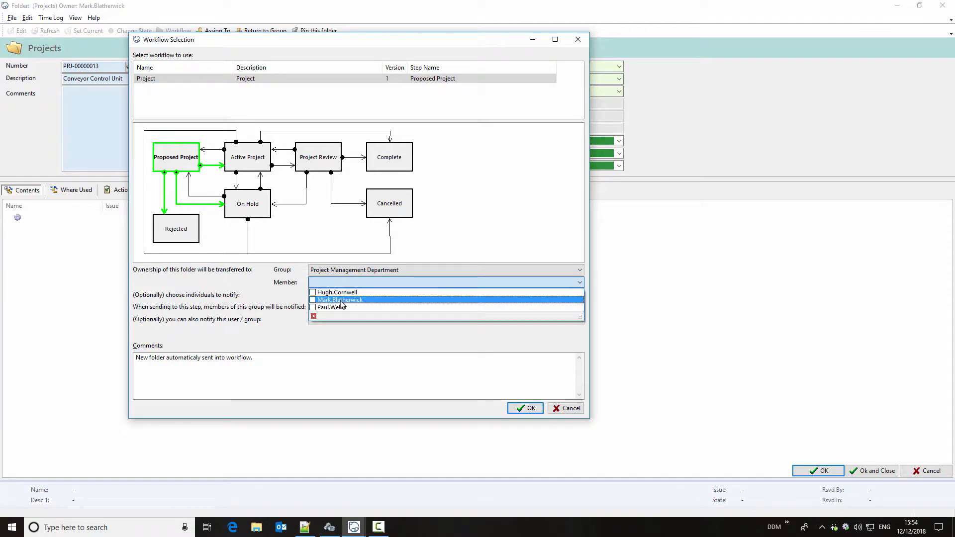
click(341, 294)
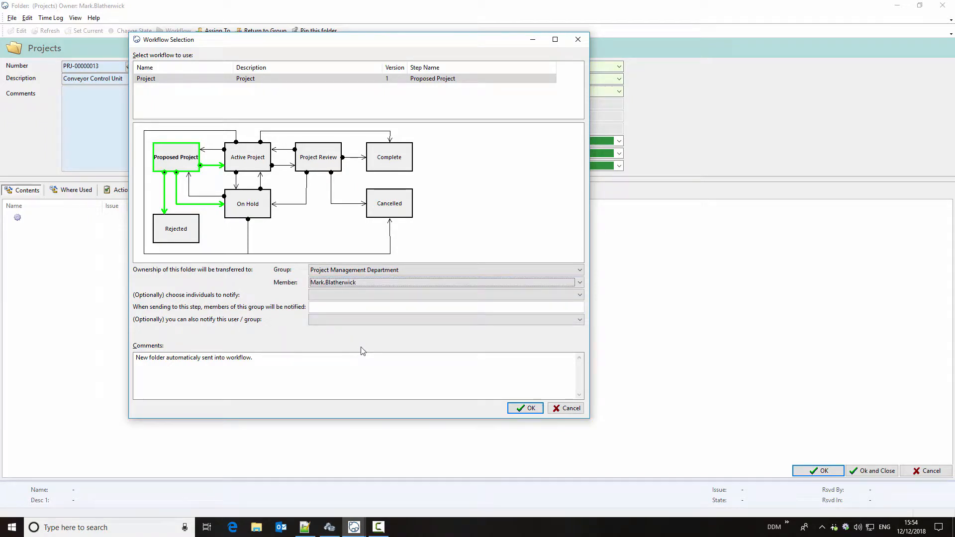
click(526, 408)
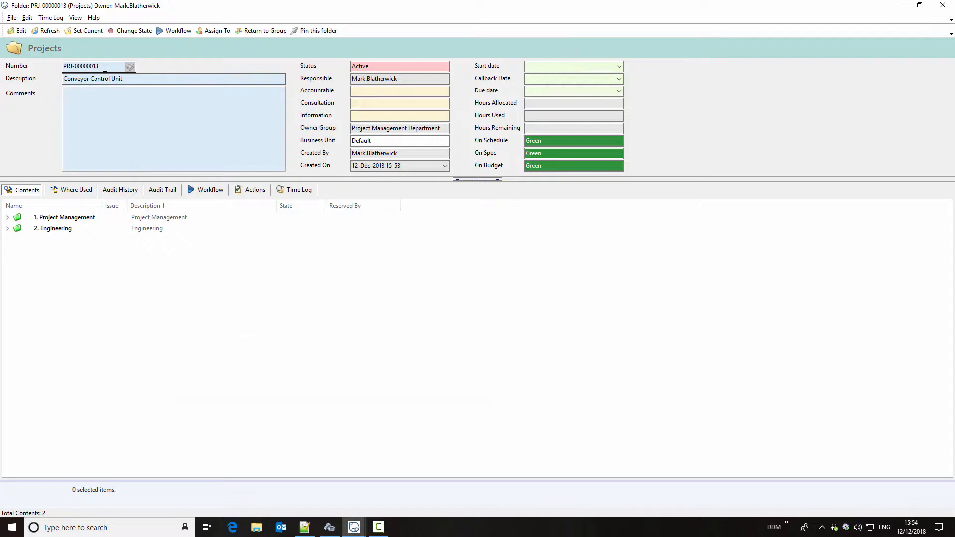
- View the project's workflow diagram, and edit the project to make the logged-in user accountable
click(206, 190)
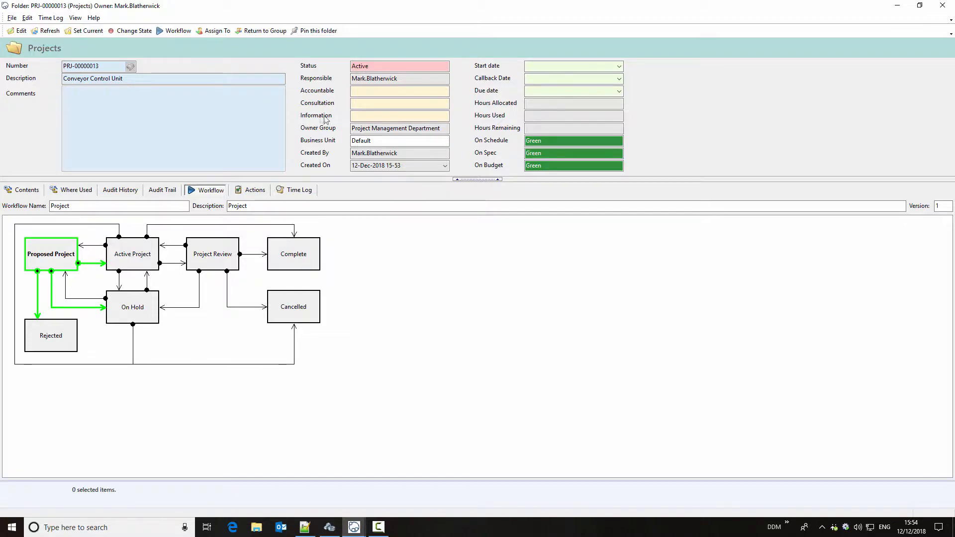
click(360, 117)
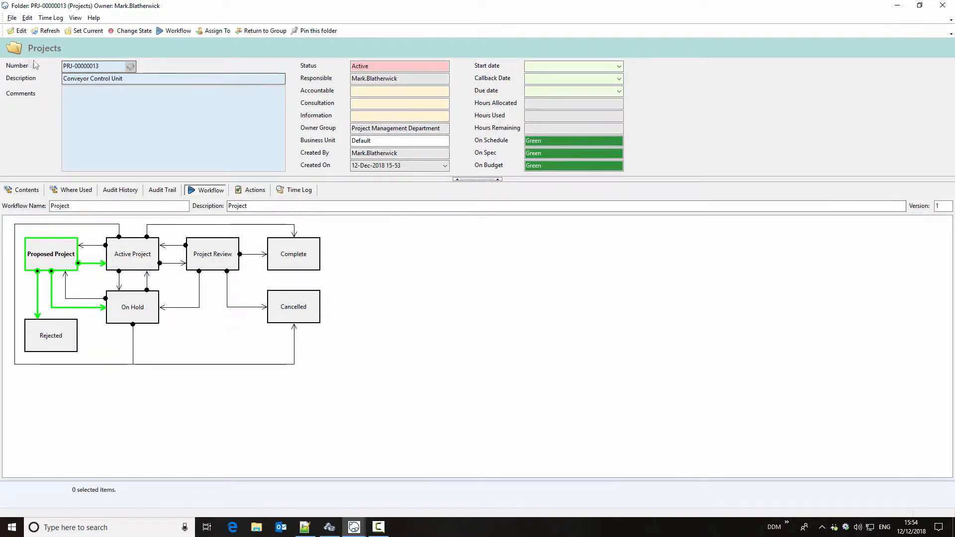
click(19, 32)
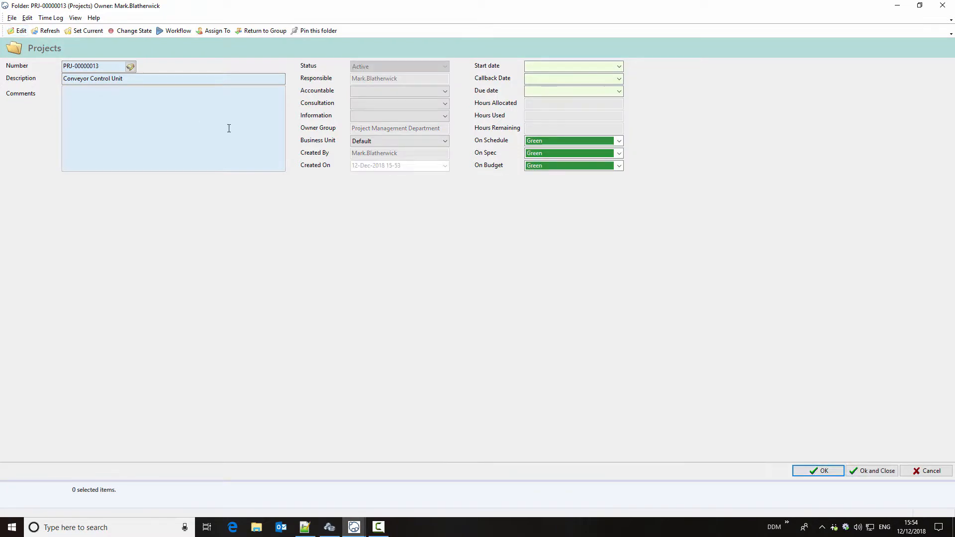
click(366, 93)
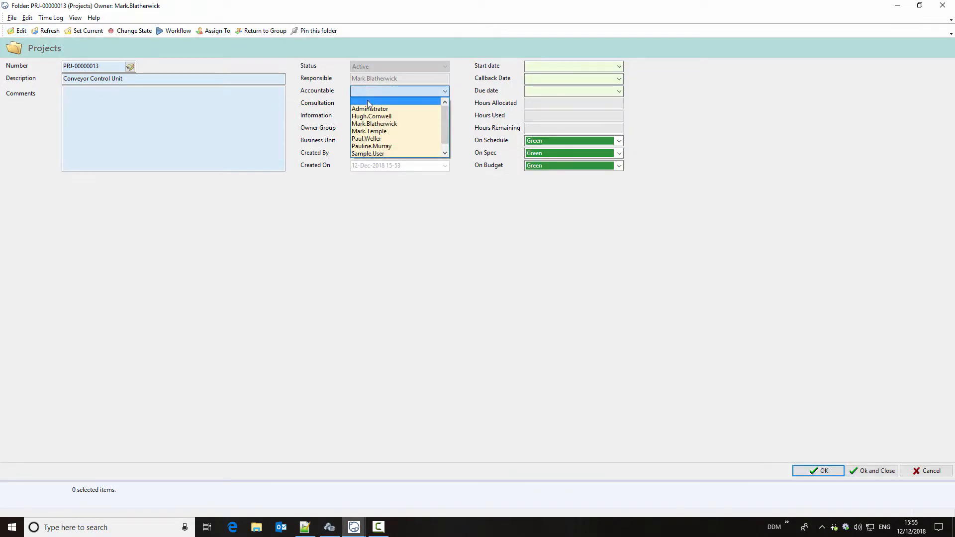
click(374, 124)
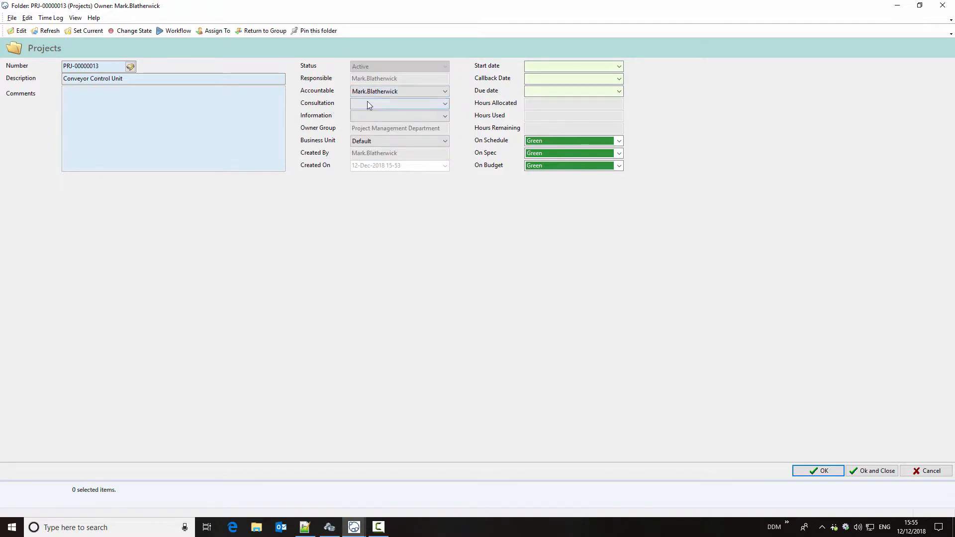
- Set the project's Consultation to Sales Department and its Information to Quality Assurance Department
click(368, 103)
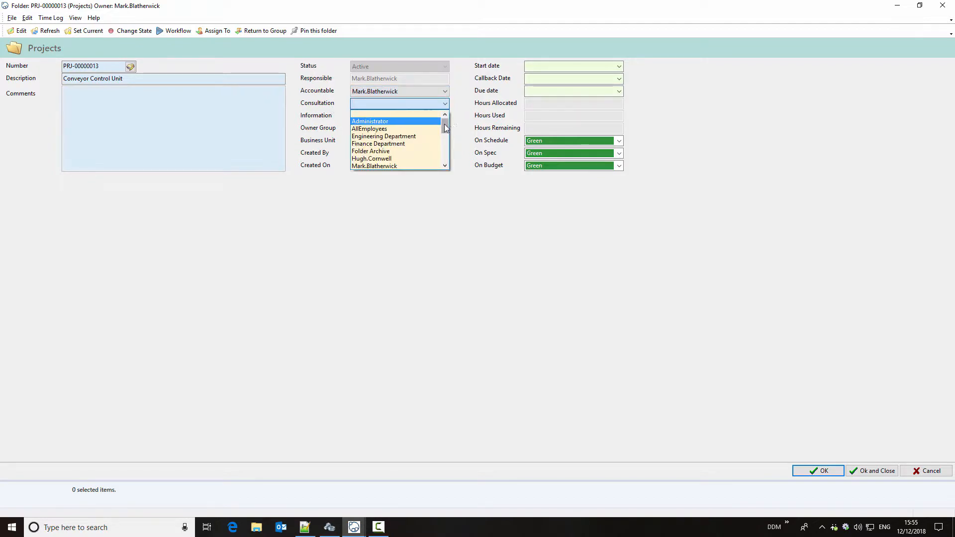
drag(444, 124, 445, 148)
click(388, 151)
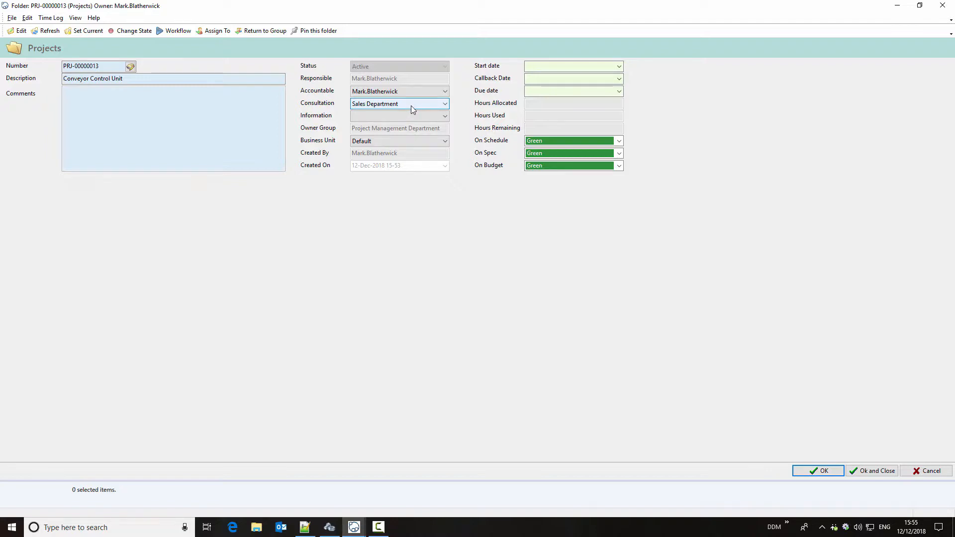
click(391, 115)
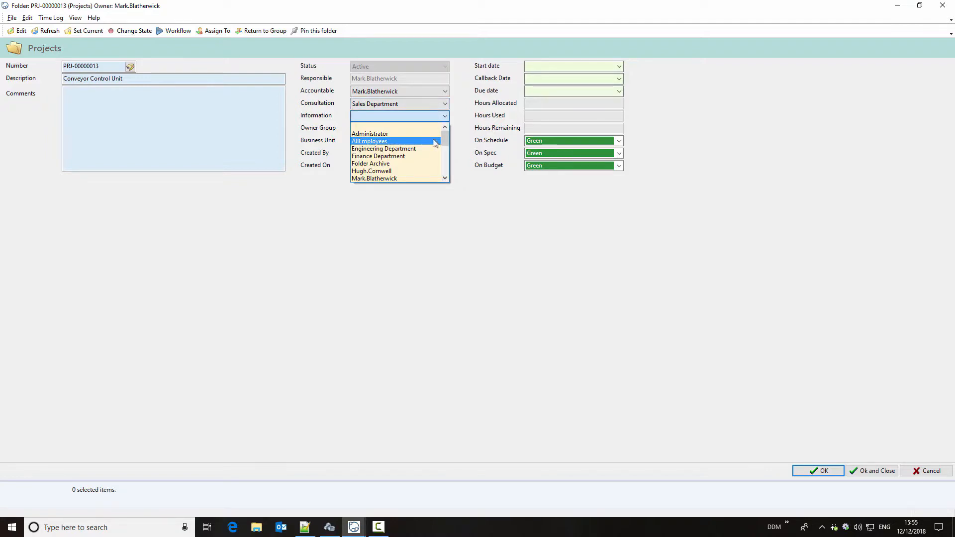
drag(446, 140, 444, 165)
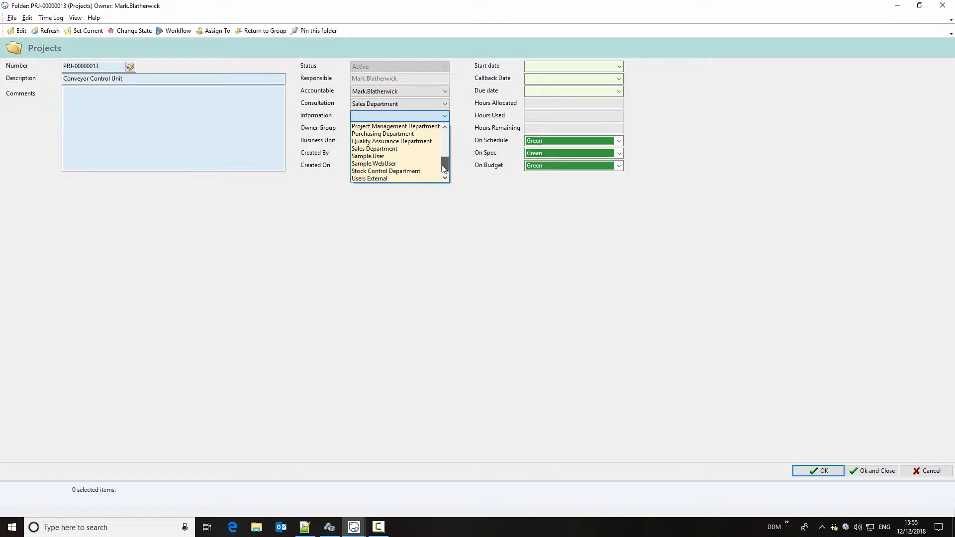
click(392, 142)
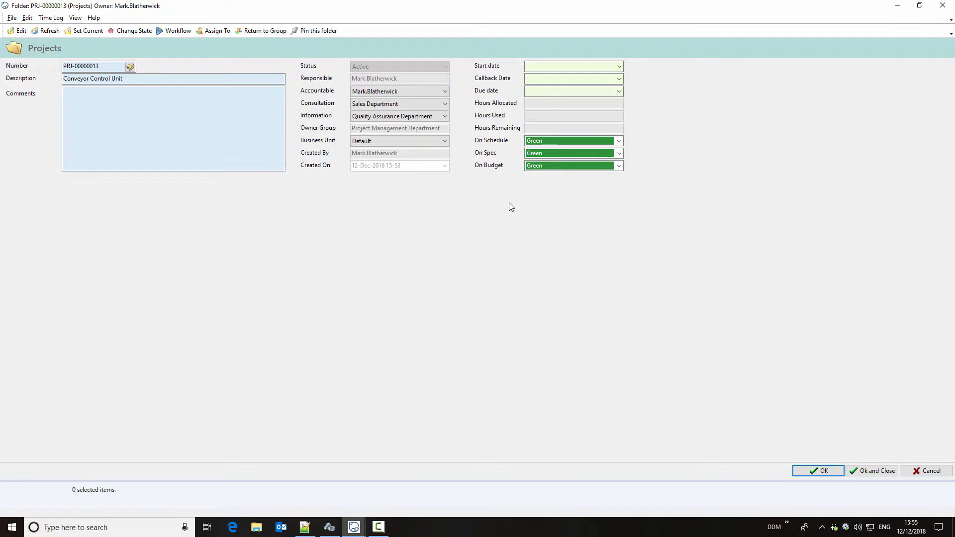
- Examine the status options available for On Schedule without changing the value
click(620, 141)
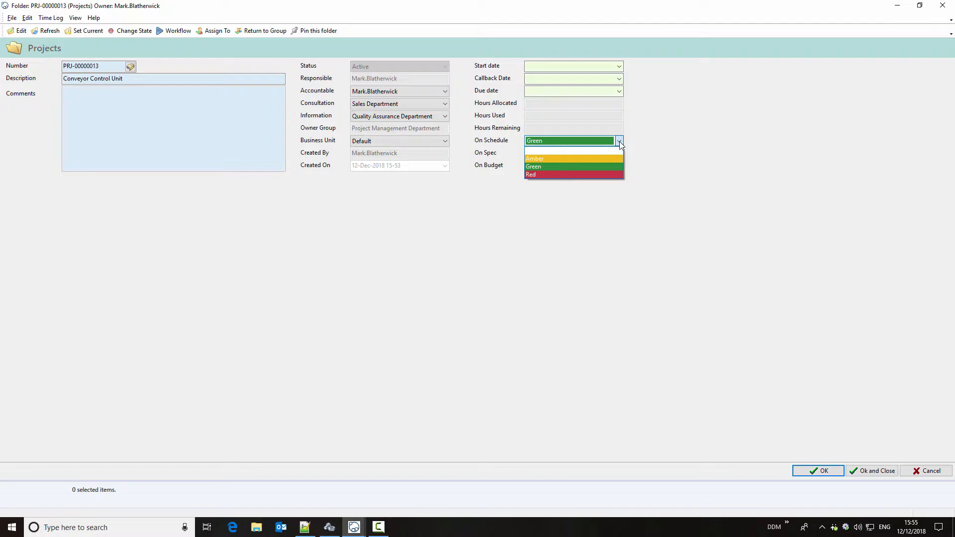
click(620, 142)
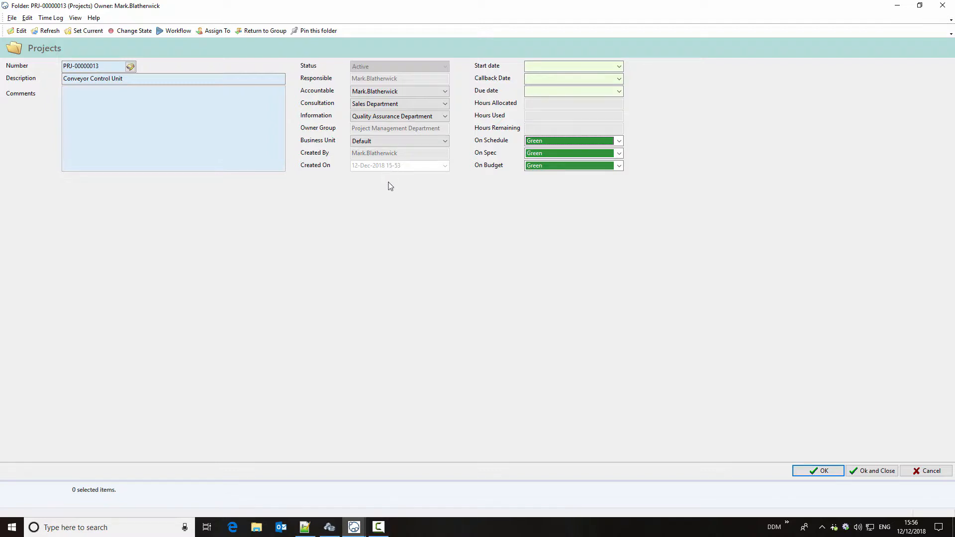
- Set the start date to 12-Dec-2018, the due date to 31-Jan-2019 and the callback date to 26-Dec-2018, and save the project
click(620, 68)
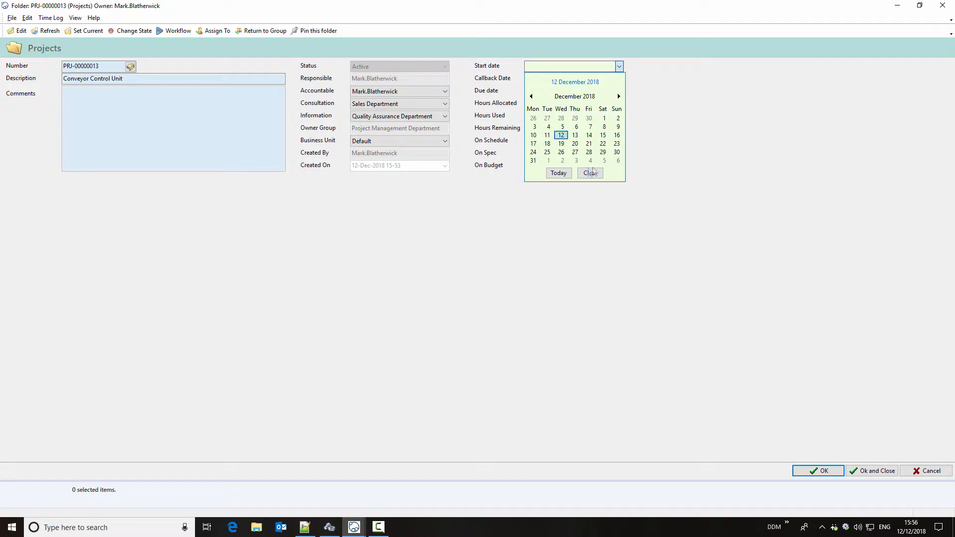
click(558, 173)
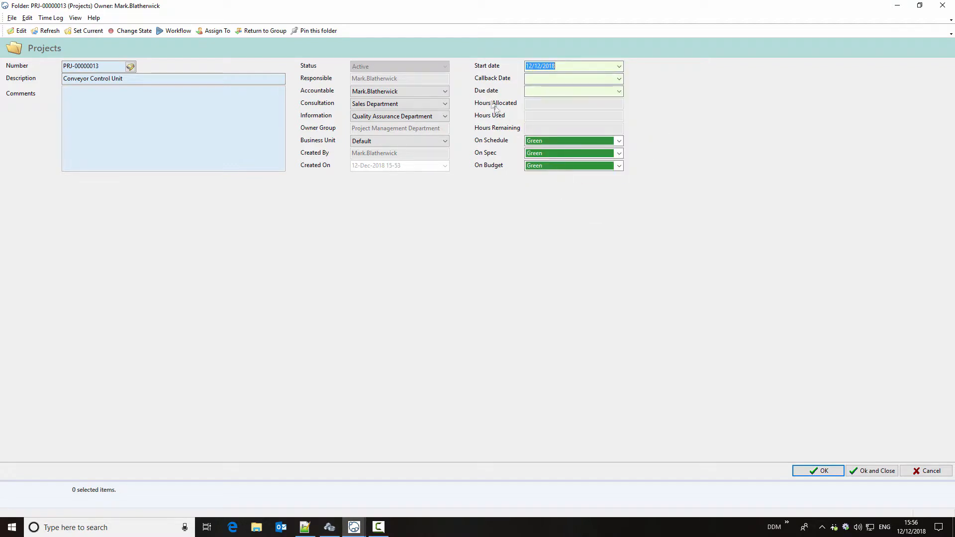
click(619, 92)
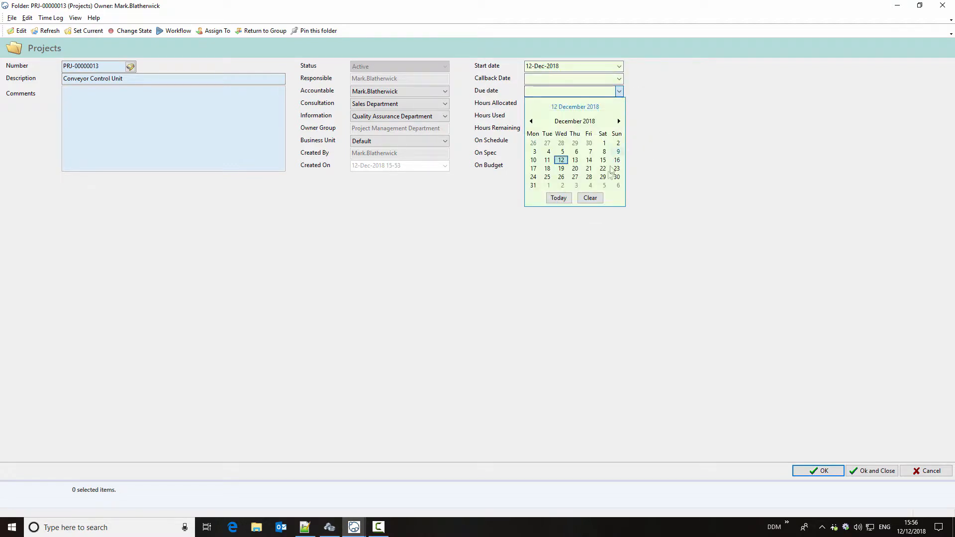
click(619, 121)
click(575, 177)
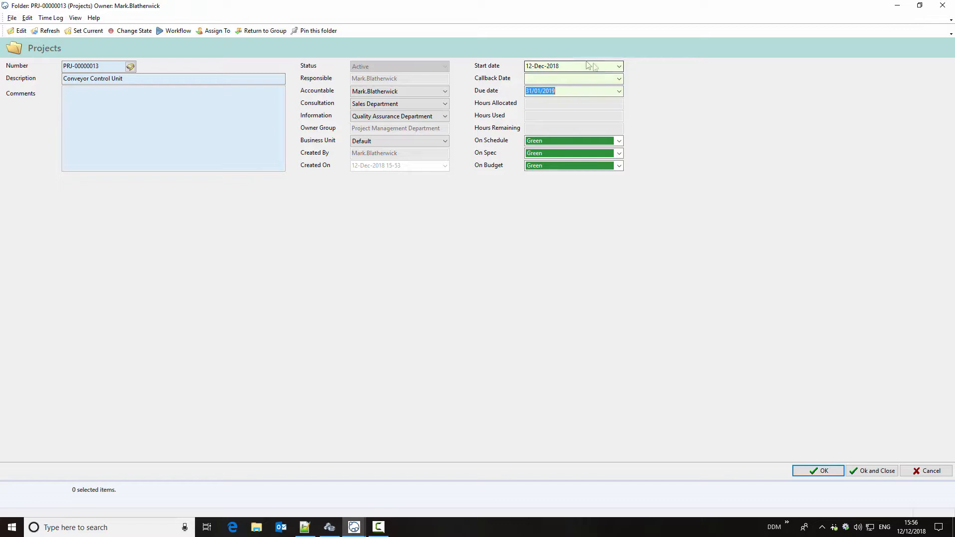
click(619, 79)
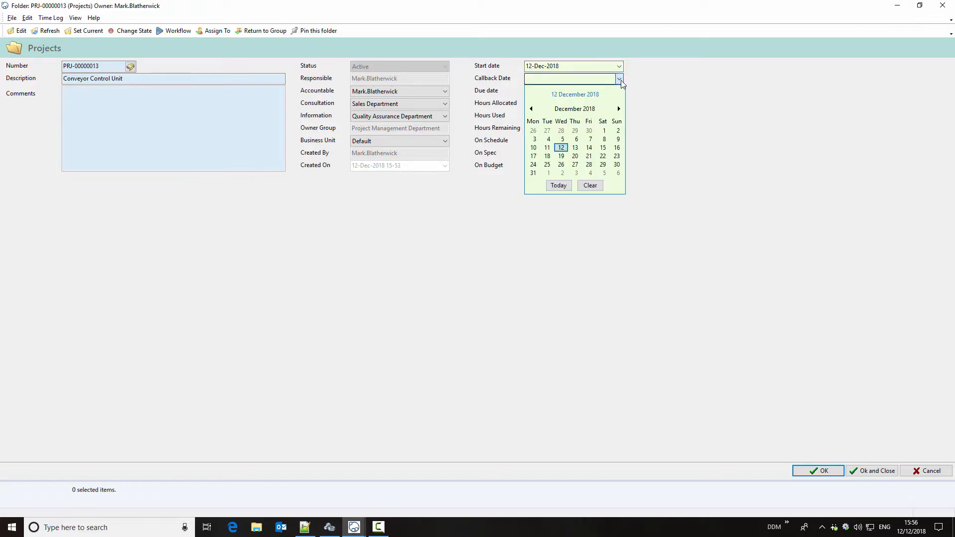
click(561, 165)
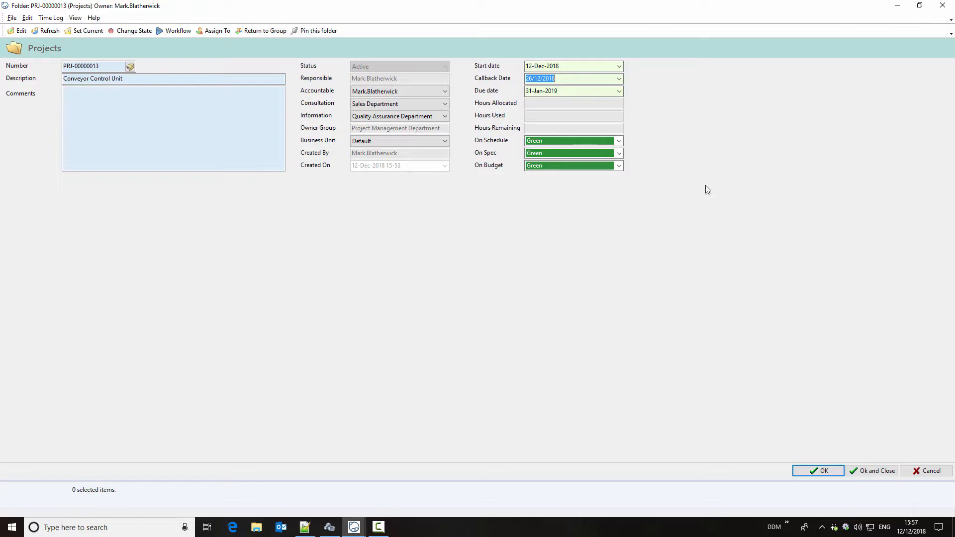
click(817, 472)
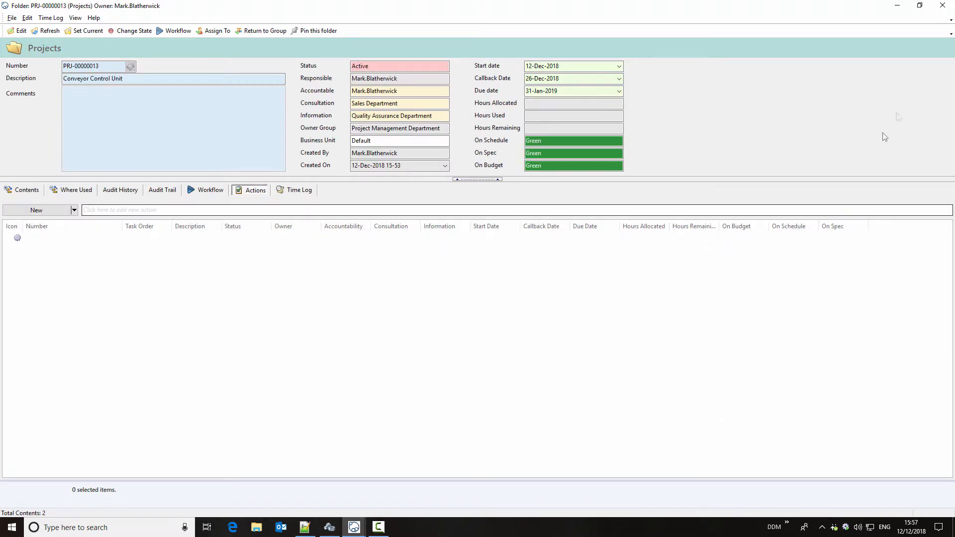
- Close the project folder, rerun the project search and select the Conveyor Control Unit project
click(943, 5)
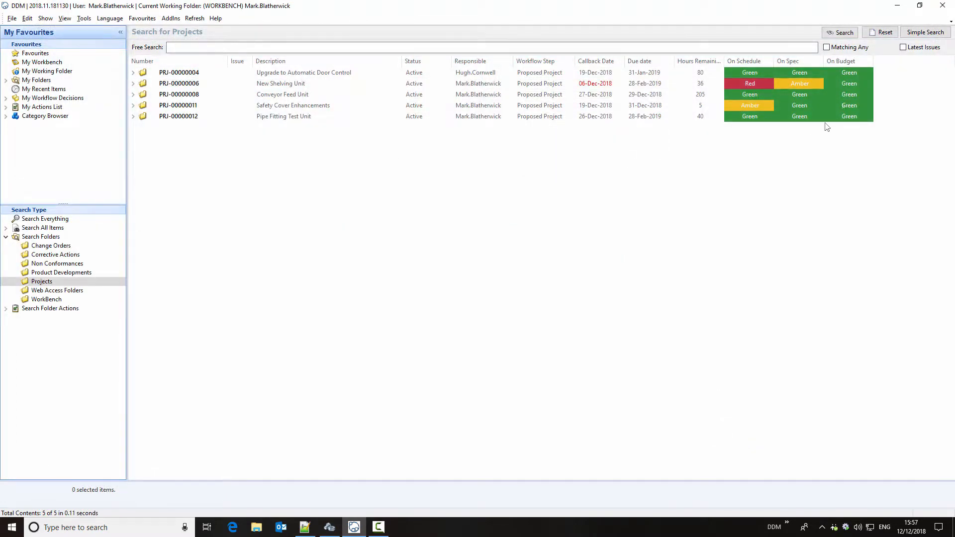
click(841, 33)
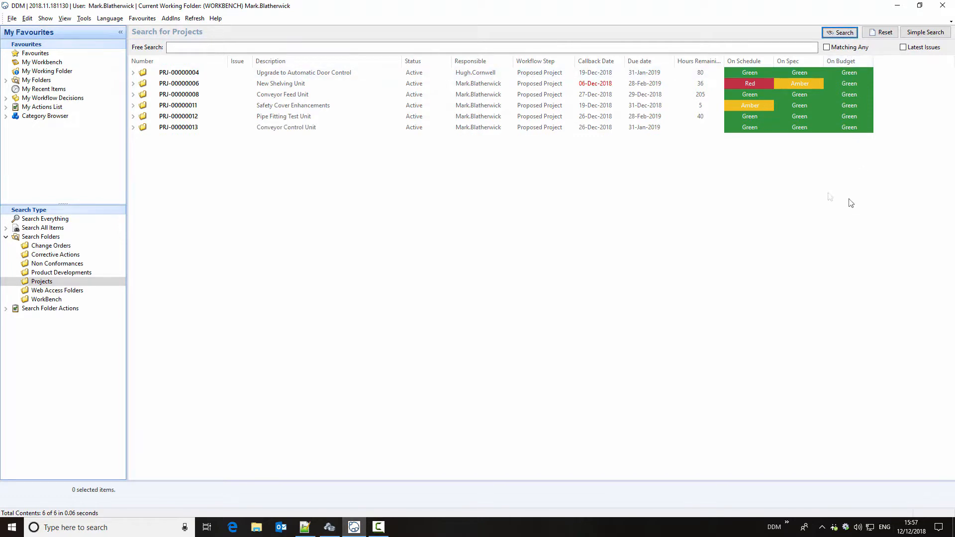
click(273, 130)
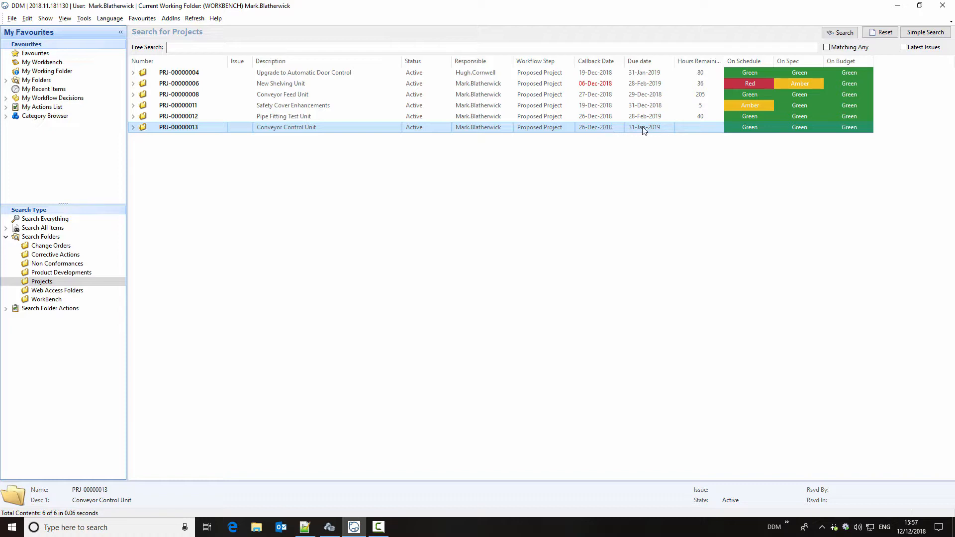
- Sort the projects by callback date, latest first, and set the New Shelving Unit project's callback date to 20-Dec-2018
click(642, 62)
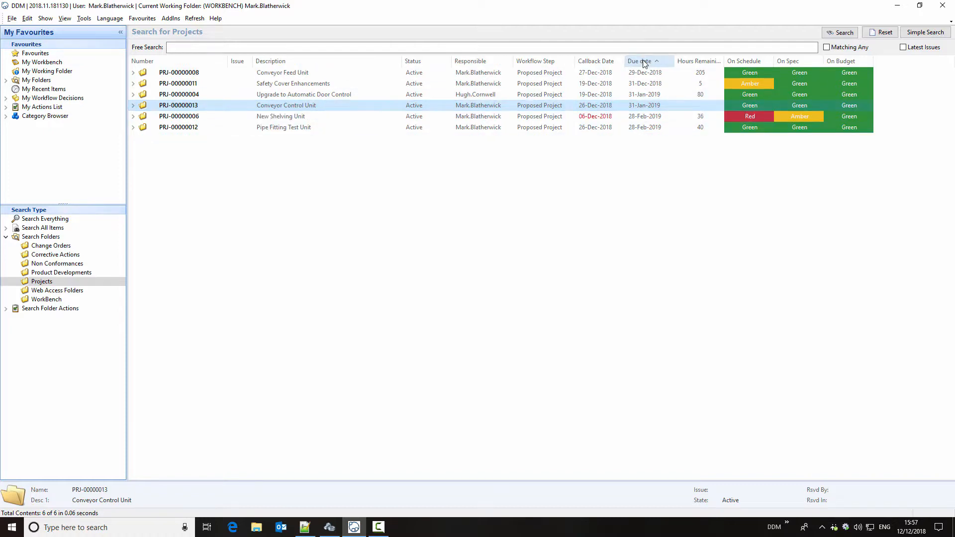
click(603, 62)
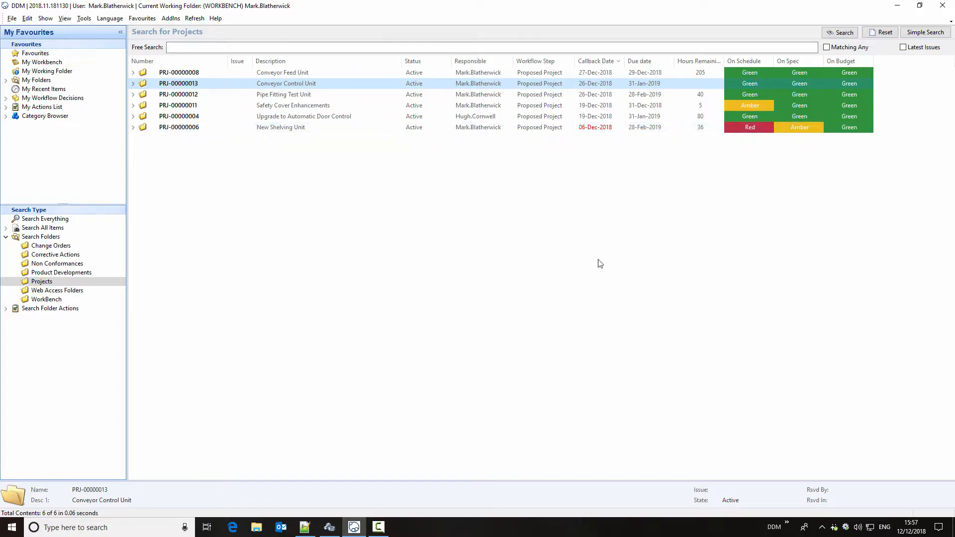
click(607, 130)
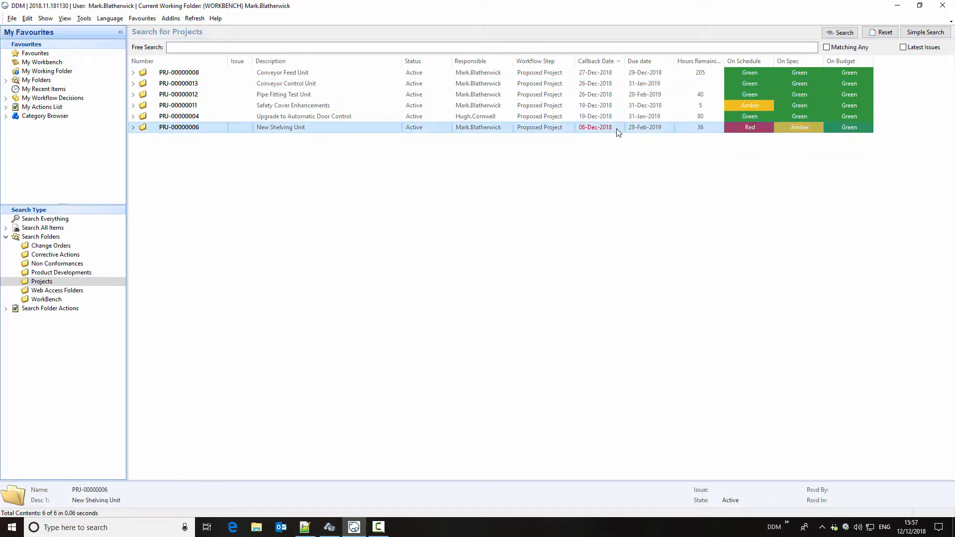
click(617, 131)
click(622, 127)
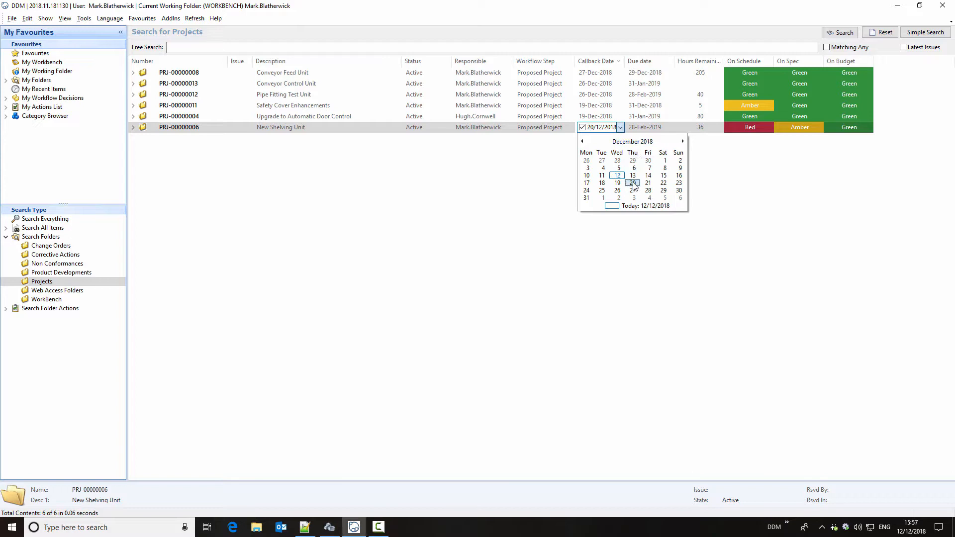
click(633, 183)
click(655, 234)
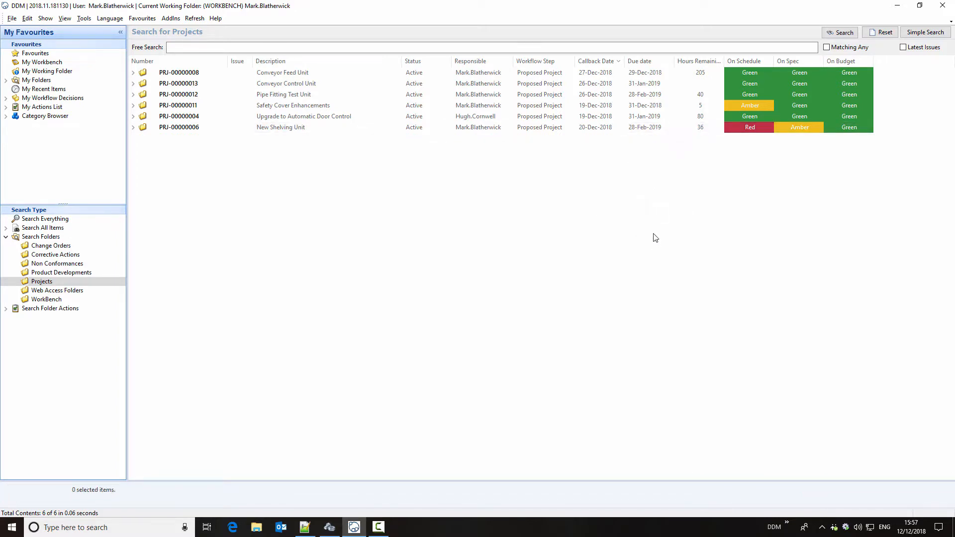
- Change the On Schedule status of the New Shelving Unit project to Amber directly in the project list
click(761, 131)
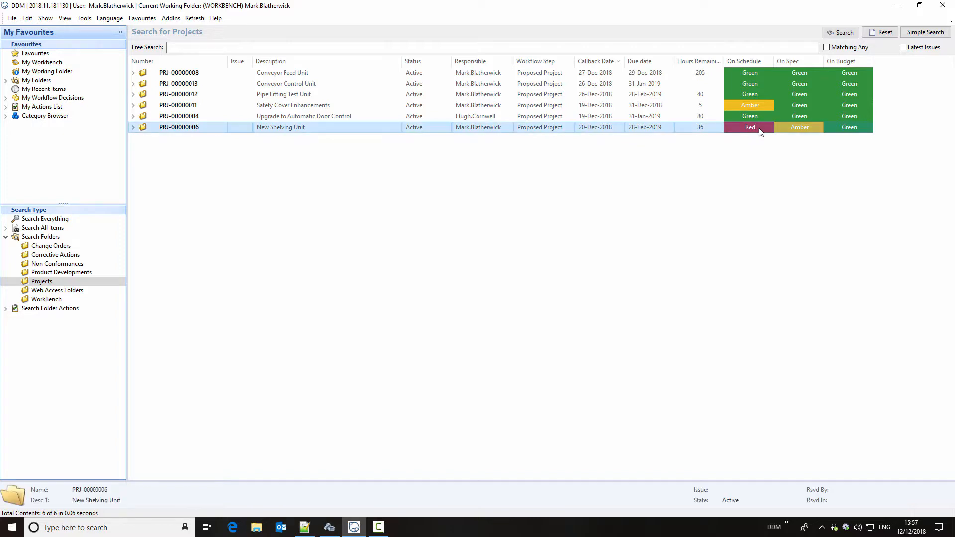
click(766, 131)
click(770, 127)
click(762, 140)
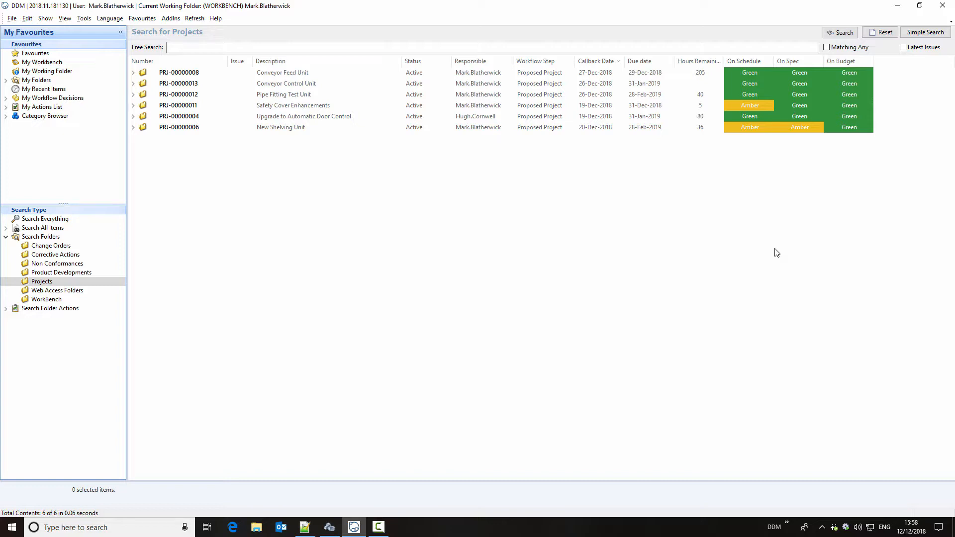
- Open the Conveyor Control Unit project and allocate 40 hours in its time log with the comment "Overall time allocation for completion"
click(634, 85)
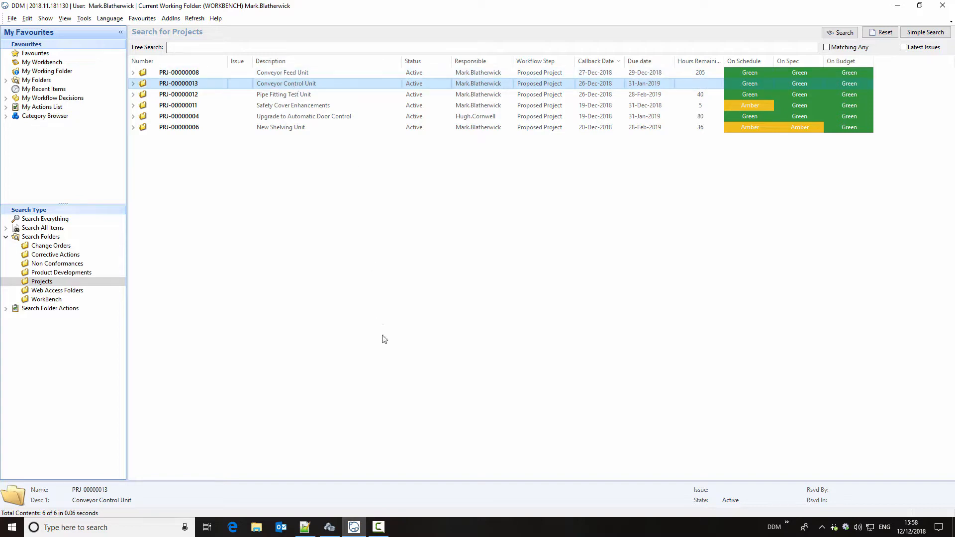
key(Return)
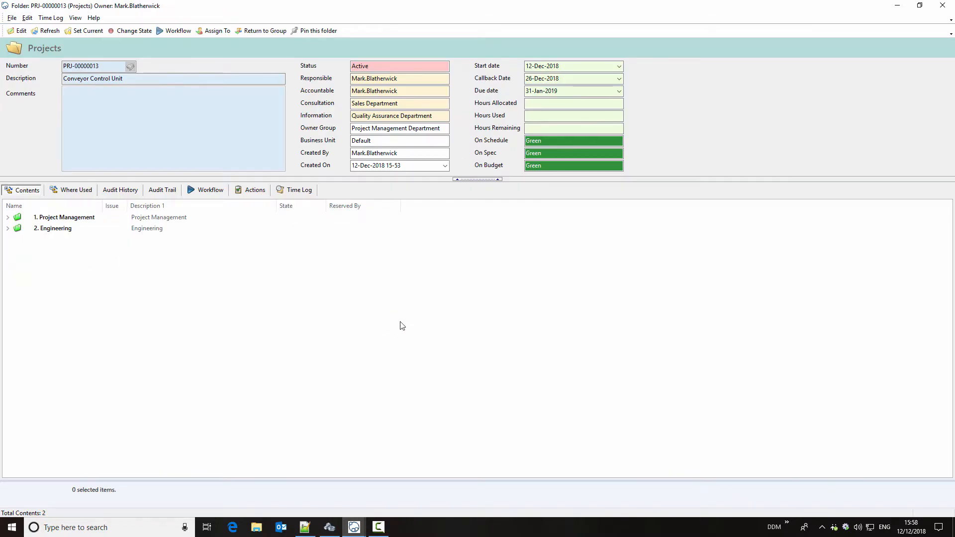
click(306, 192)
right_click(242, 241)
click(274, 246)
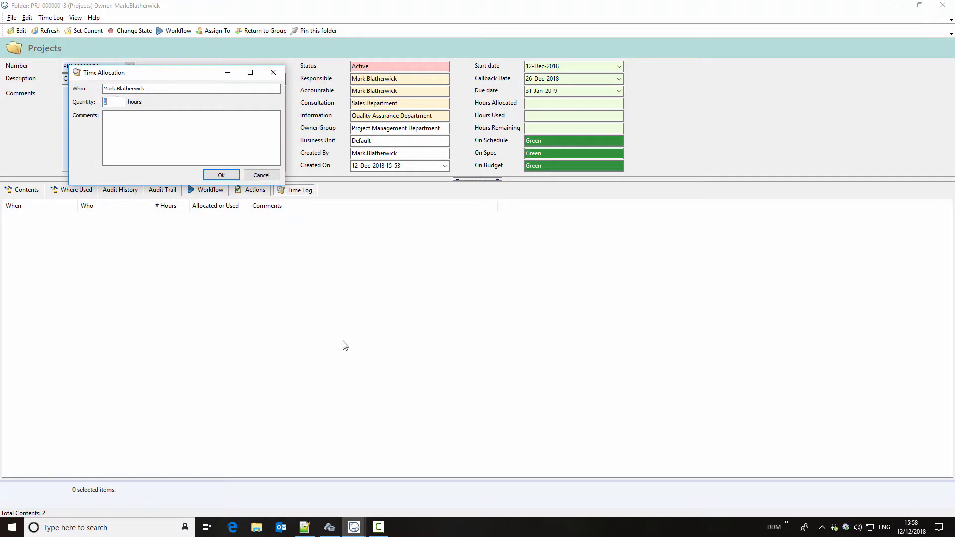
click(184, 138)
text(Overall time allocation for completion)
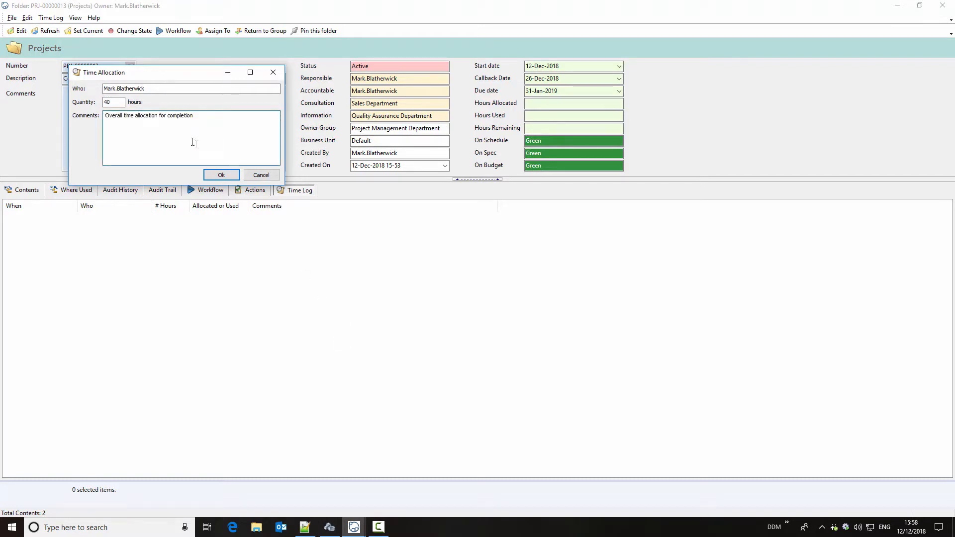
click(221, 175)
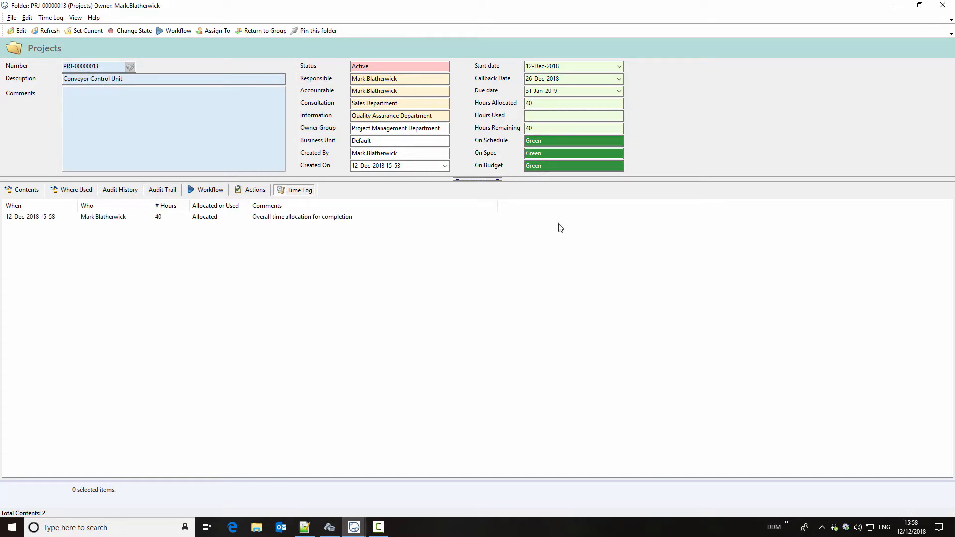
- Examine the commands available for allocating and logging time without using them, and close the project folder
right_click(289, 264)
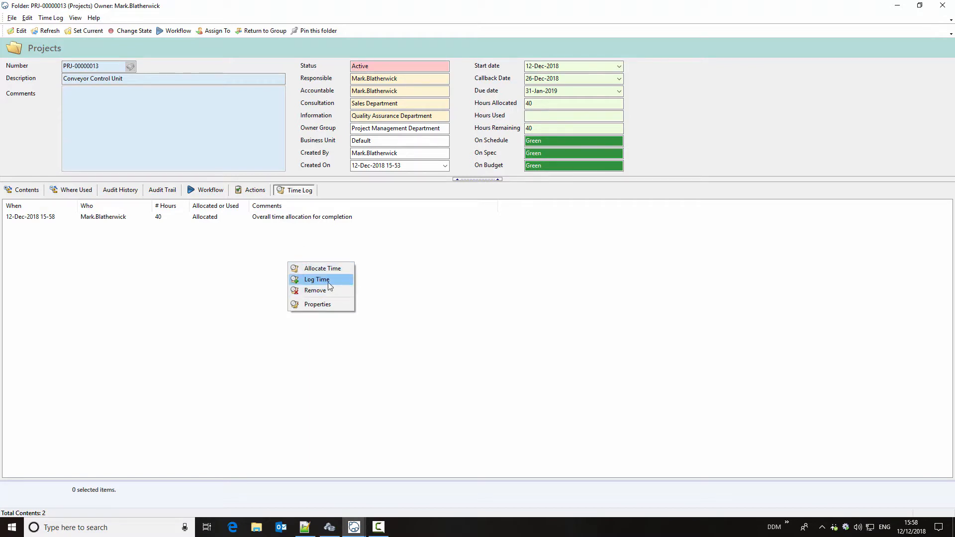
click(393, 250)
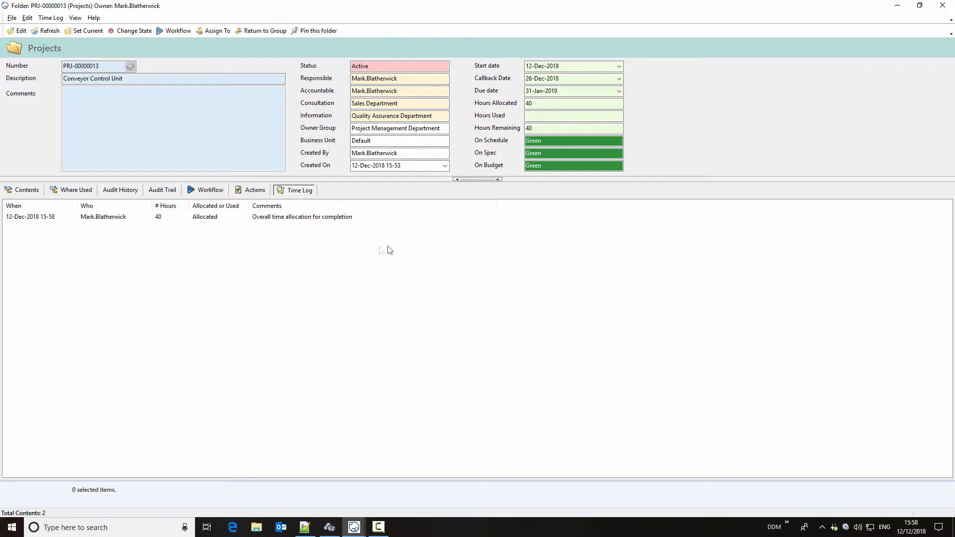
click(51, 18)
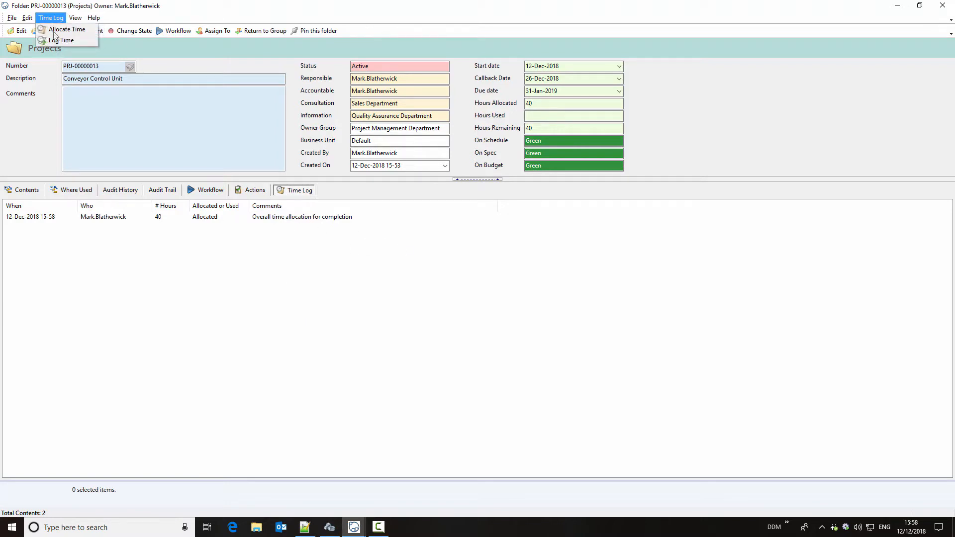
key(Escape)
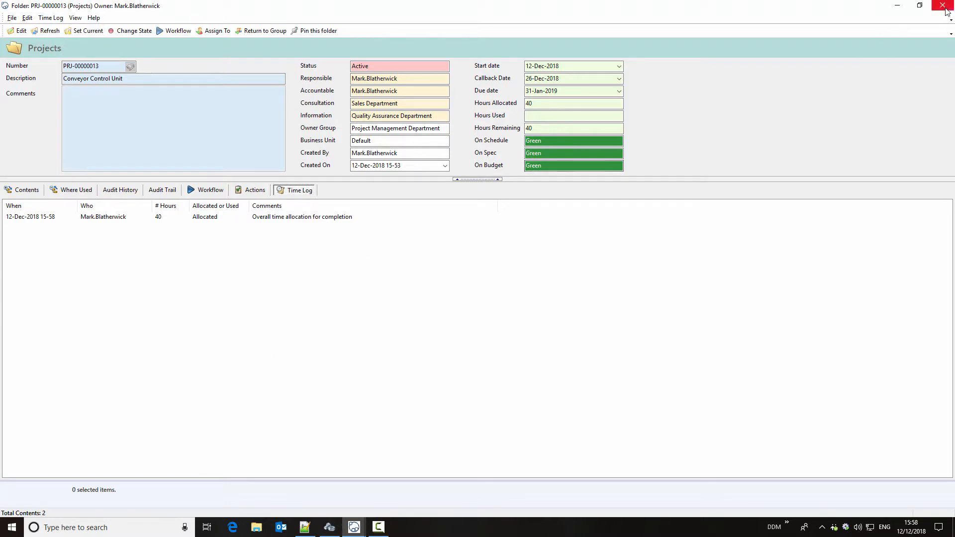
click(943, 6)
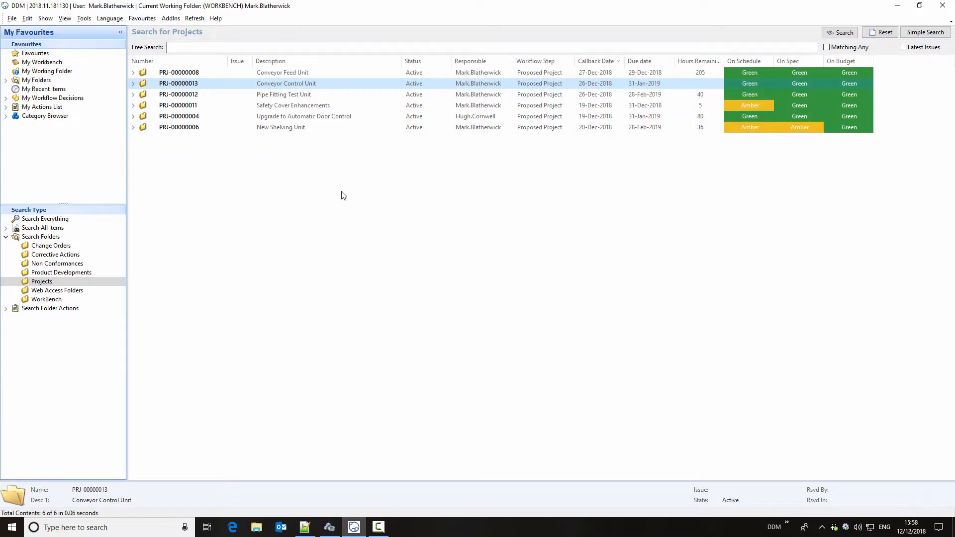
- Log 2 hours of used time on the Conveyor Control Unit project with the comment "Project Specification"
right_click(353, 83)
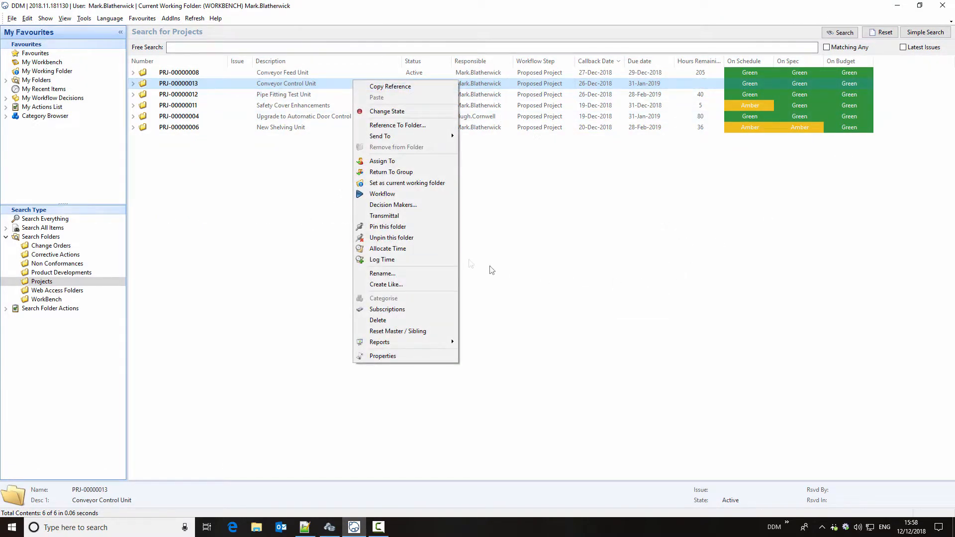
click(409, 259)
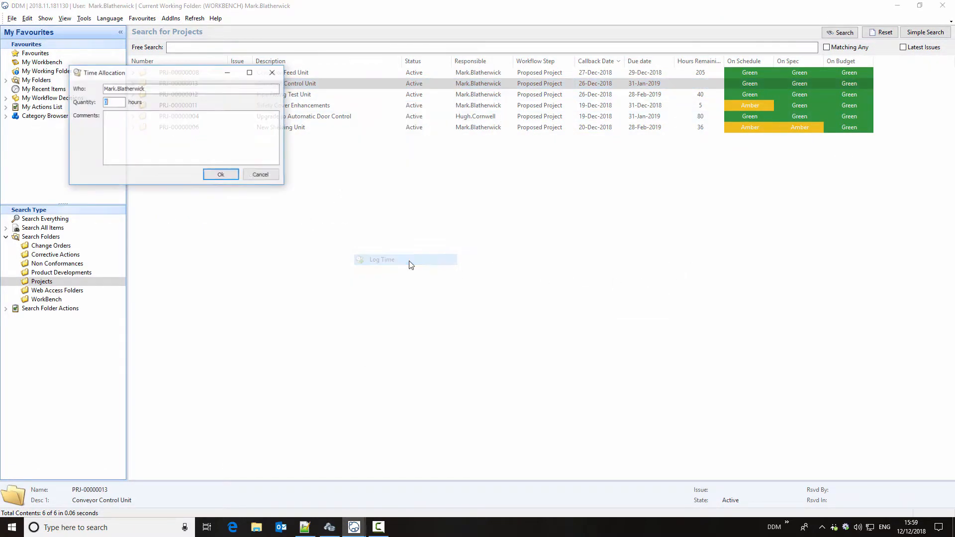
text(2)
click(139, 114)
text(Project Specification)
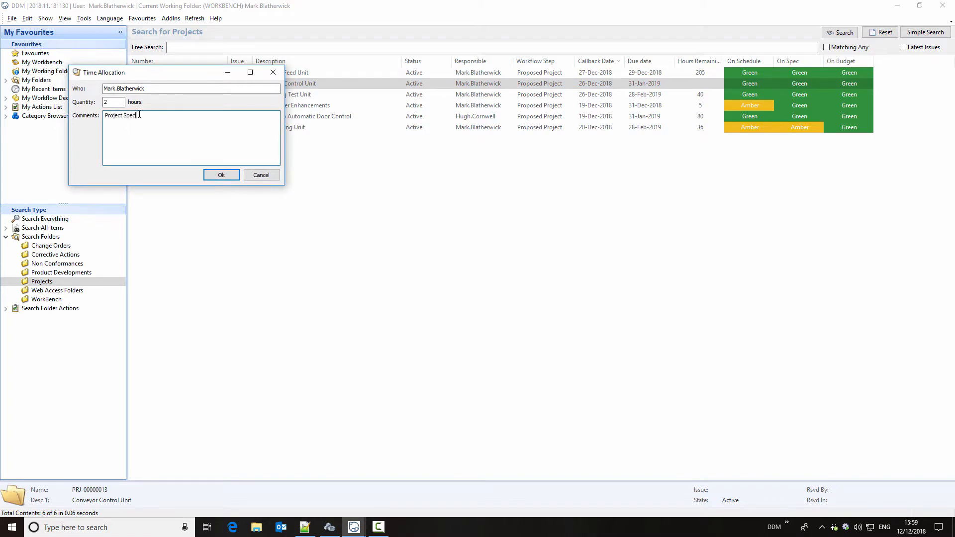
click(221, 176)
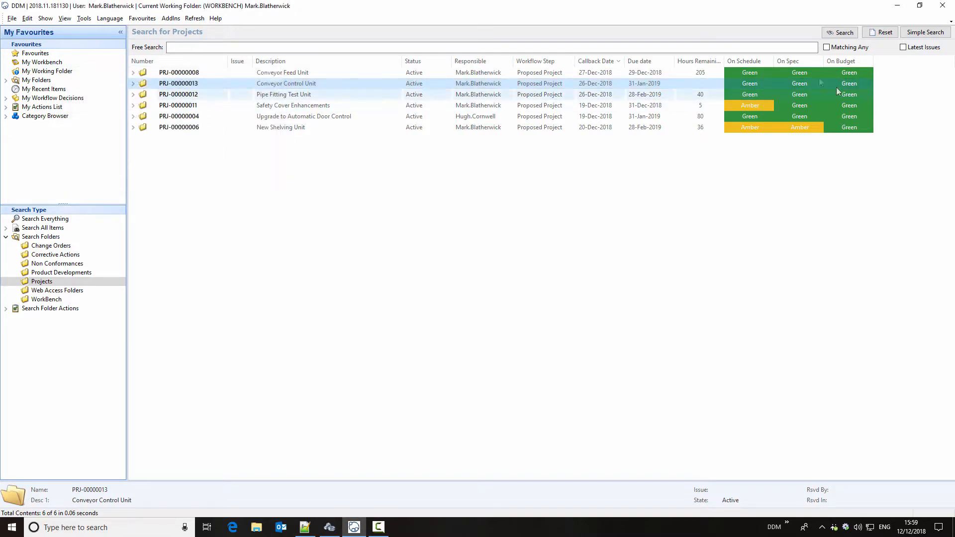
- Rerun the project search, reopen the Conveyor Control Unit project and review its time log entries
click(841, 33)
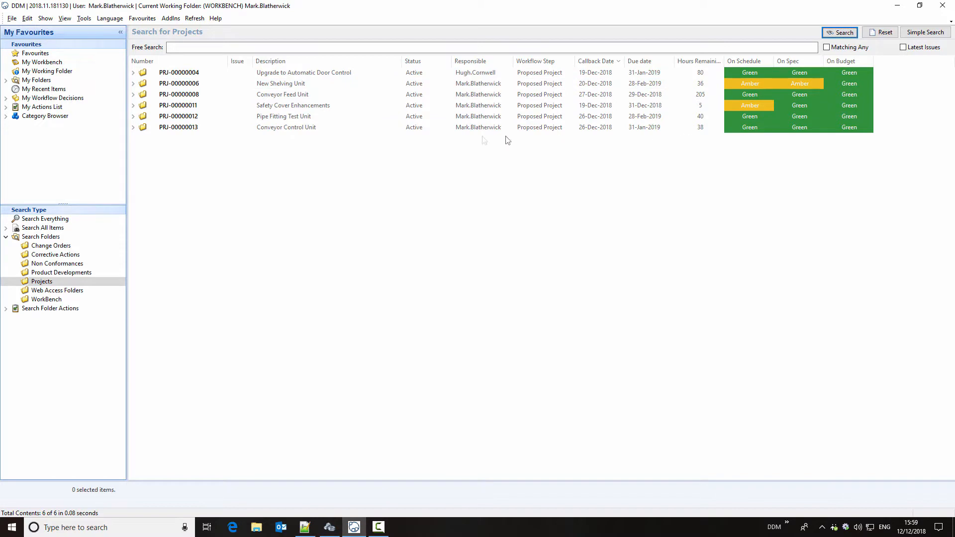
click(394, 128)
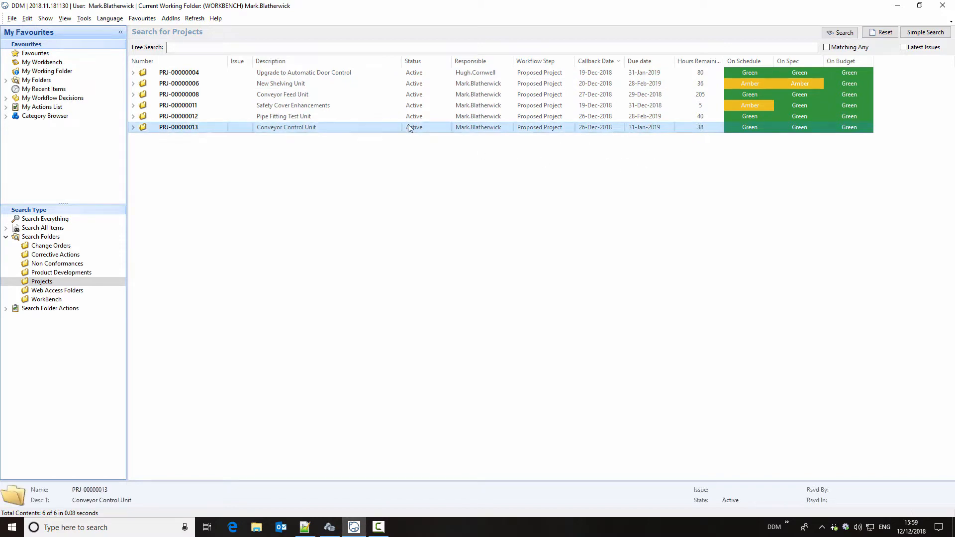
double_click(366, 130)
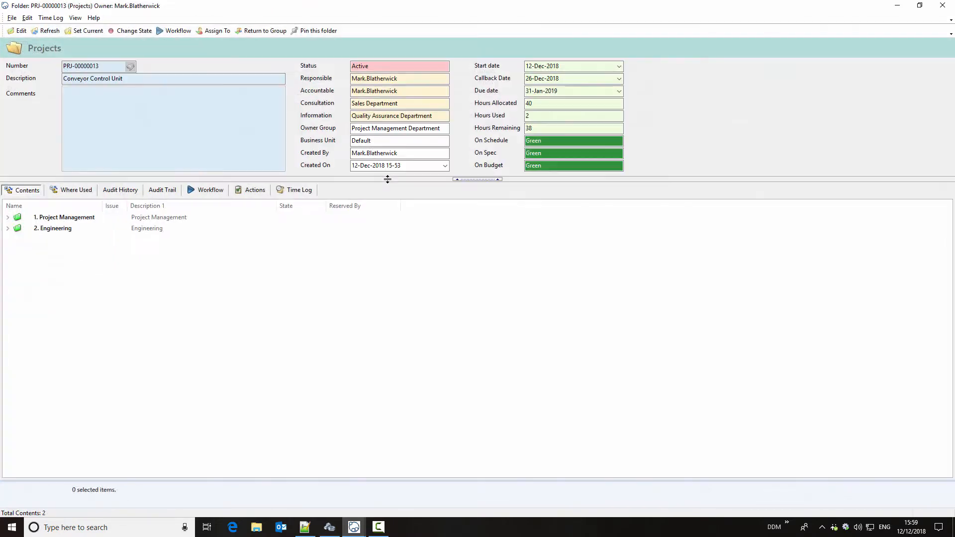
click(289, 191)
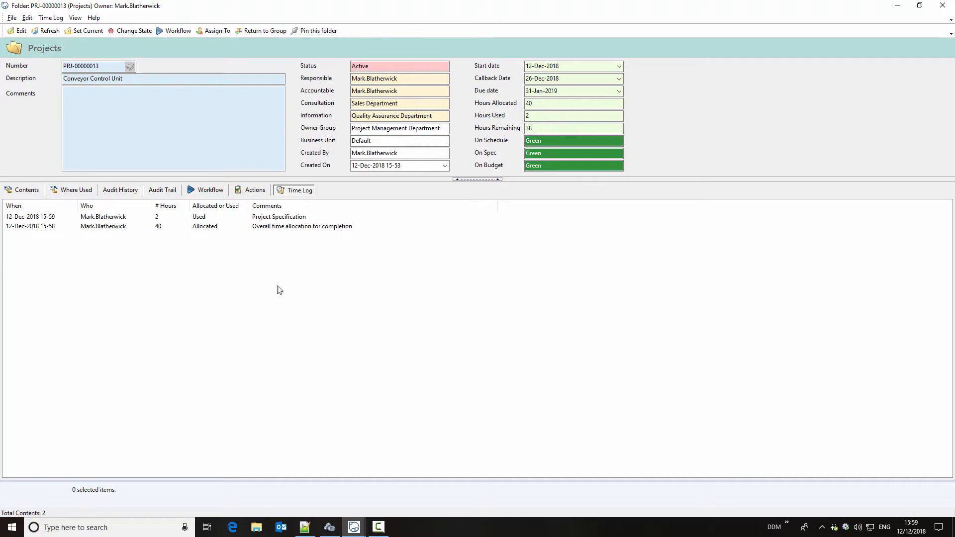
- Add a Requirements action described as "Must meet IP56 Rating" to the Conveyor Control Unit project
click(251, 191)
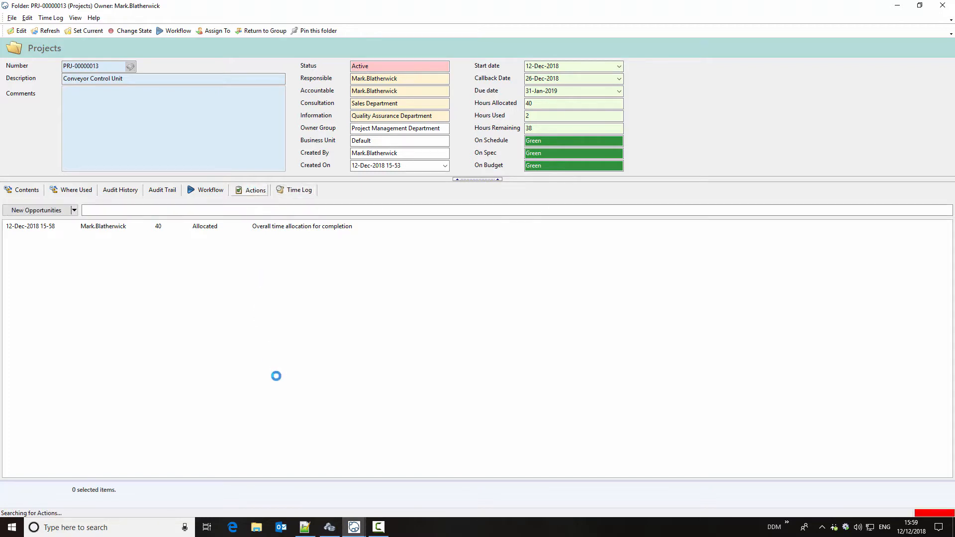
click(74, 210)
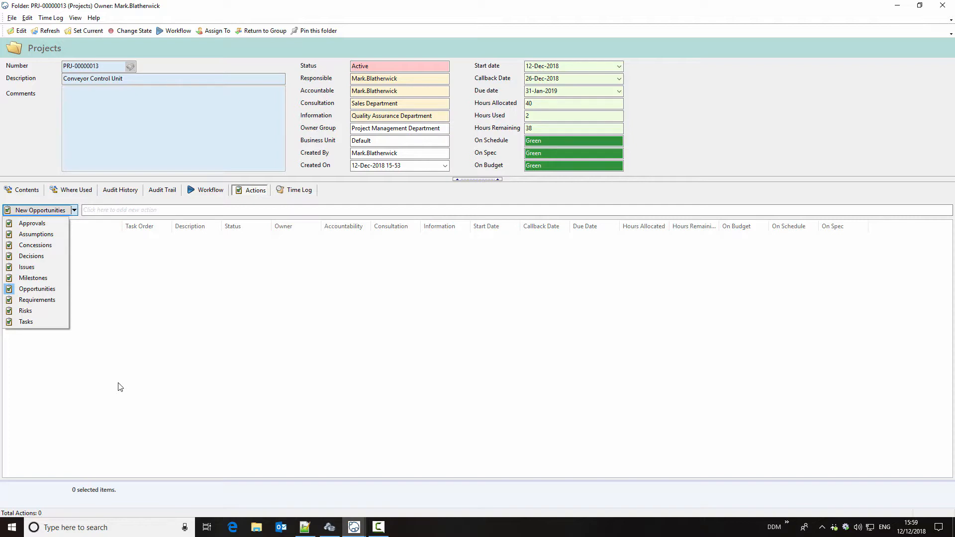
click(48, 302)
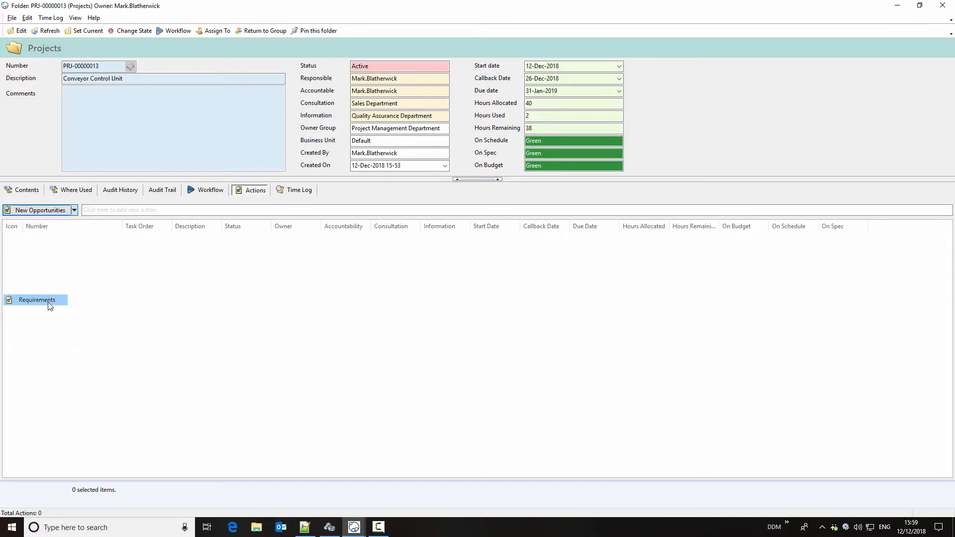
click(106, 210)
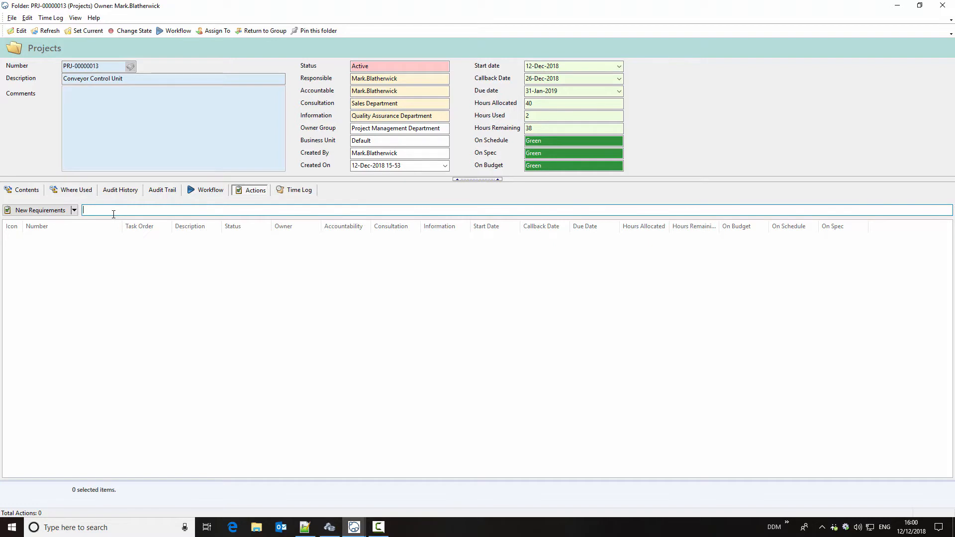
text(Must meet IP56 Rating)
key(Return)
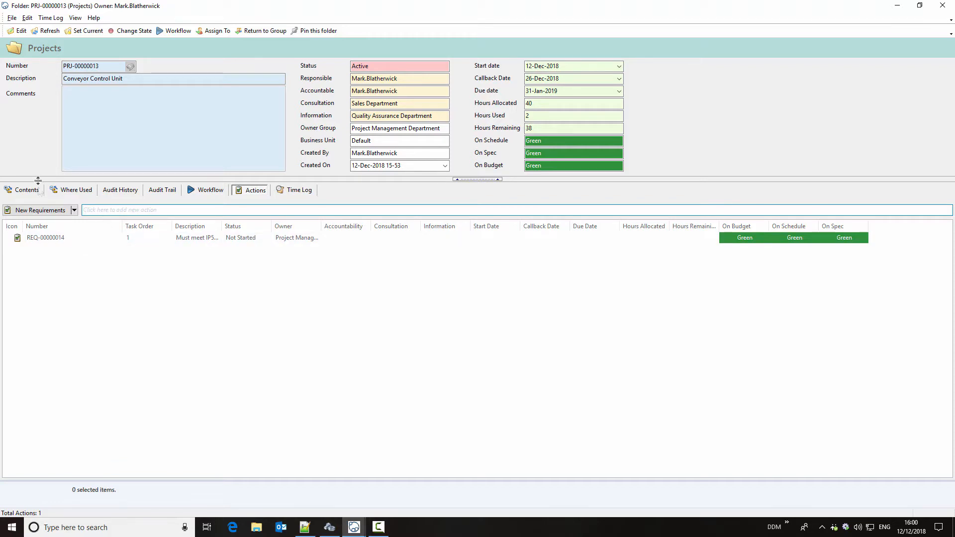
- Move the "Must meet IP56 Rating" requirement from the project's top level into the 1.3 Requirements folder under Project Management
click(23, 191)
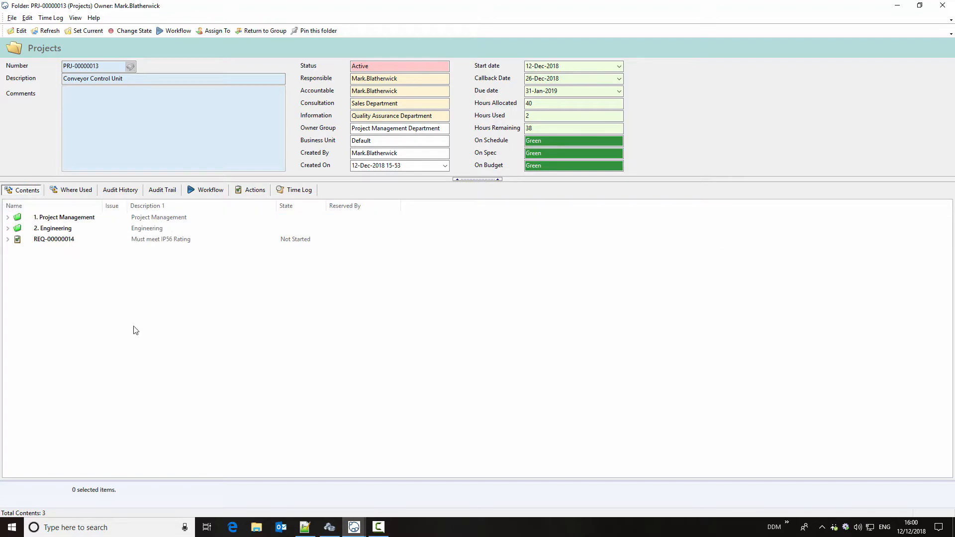
click(60, 242)
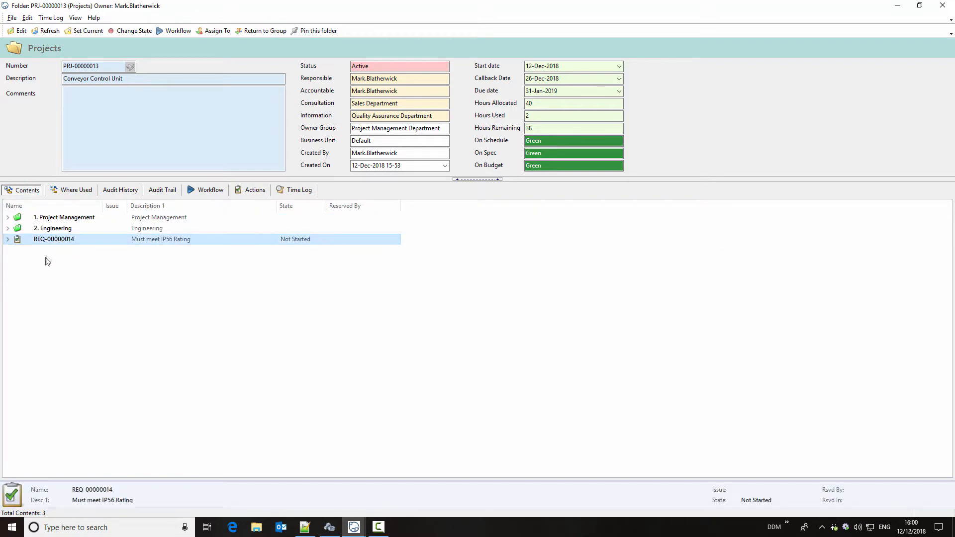
click(7, 217)
drag(59, 273, 68, 250)
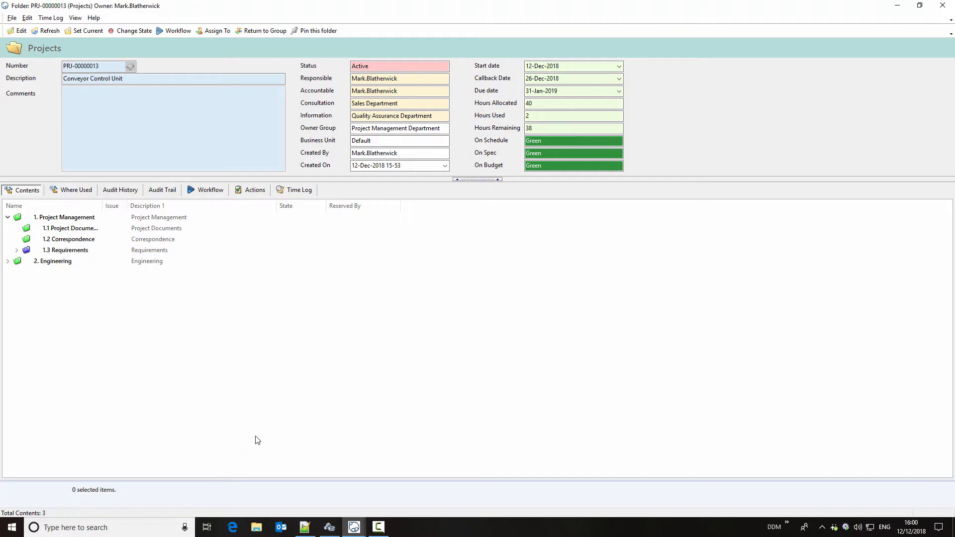
- Minimize the project folder and expand Conveyor Control Unit in the project list down to the contents of 1.3 Requirements
click(894, 8)
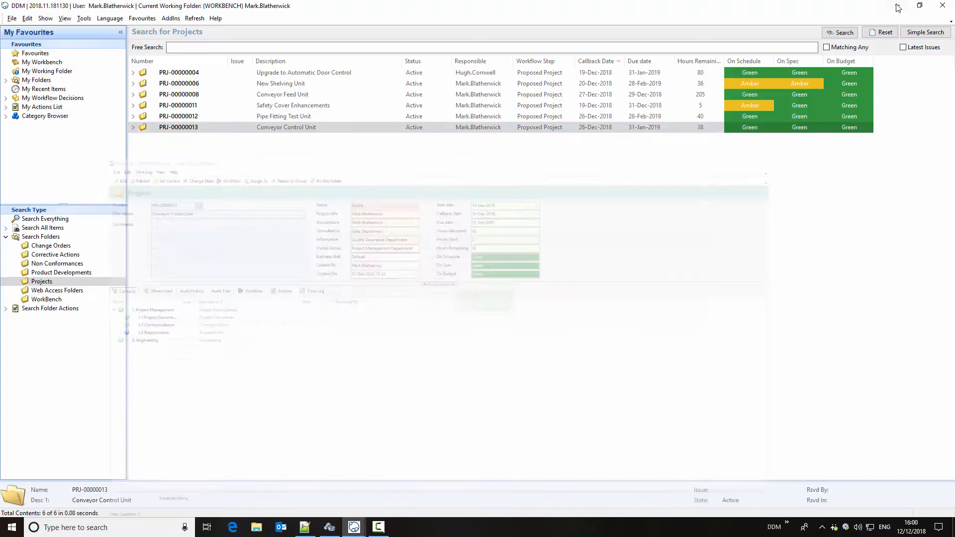
click(133, 127)
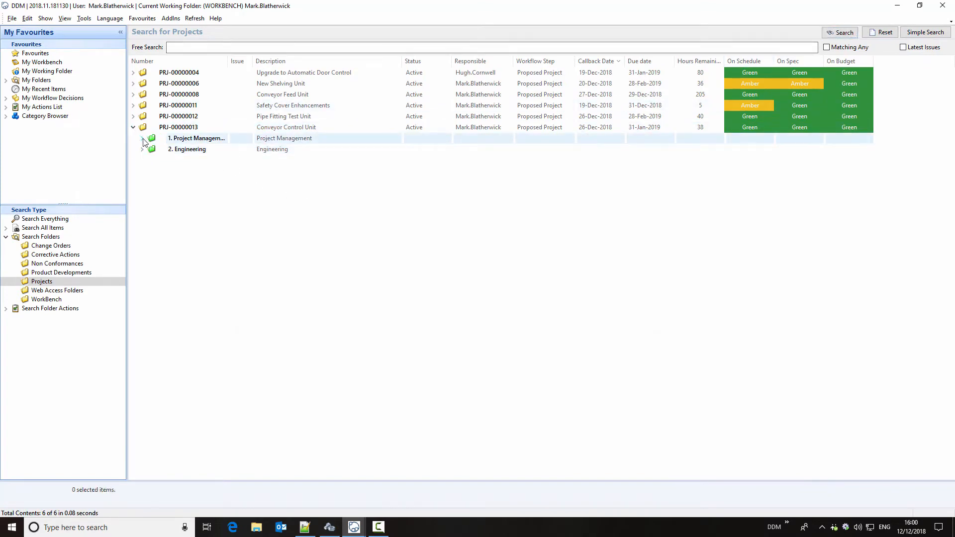
click(142, 139)
click(151, 171)
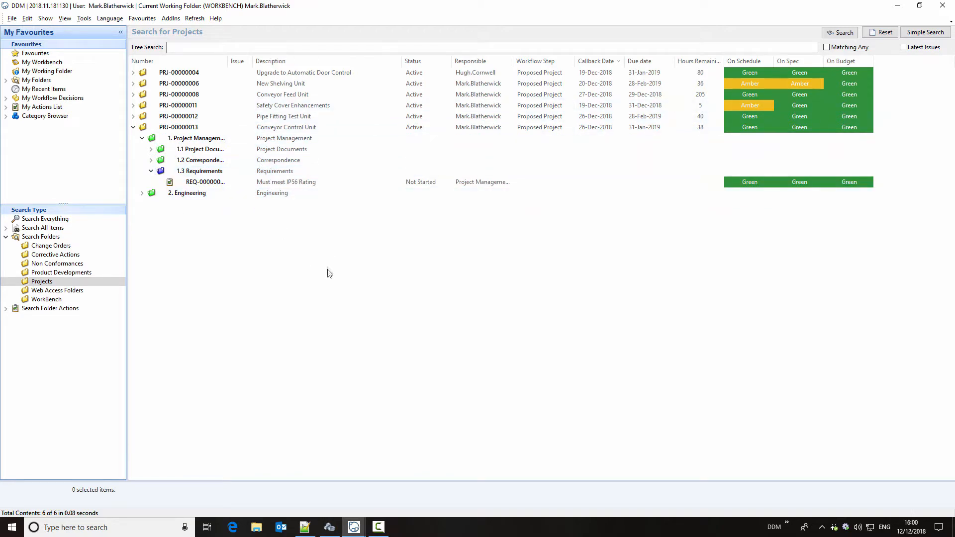
- Add a Tasks action described as "Develop test specification" to the Conveyor Control Unit project and widen its Description column
drag(228, 60, 250, 61)
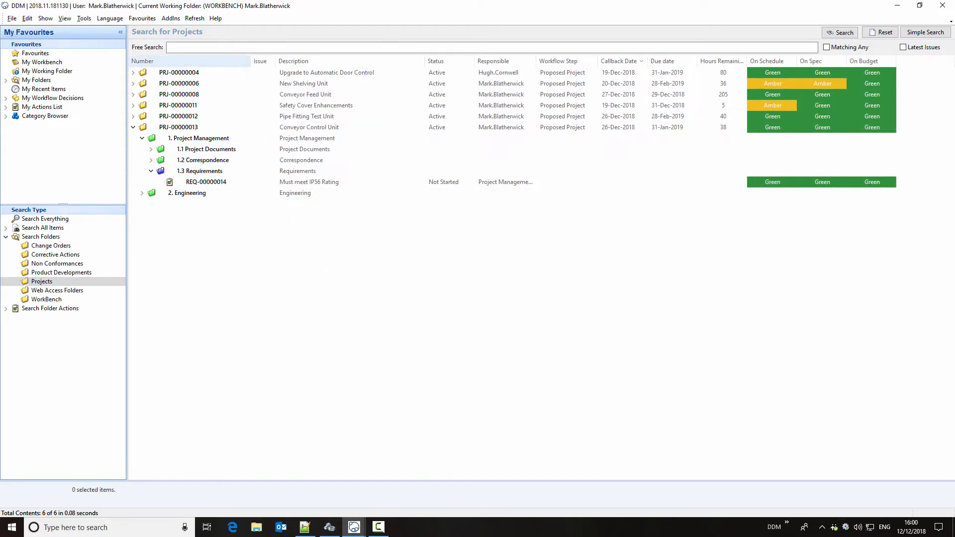
mouse_move(354, 527)
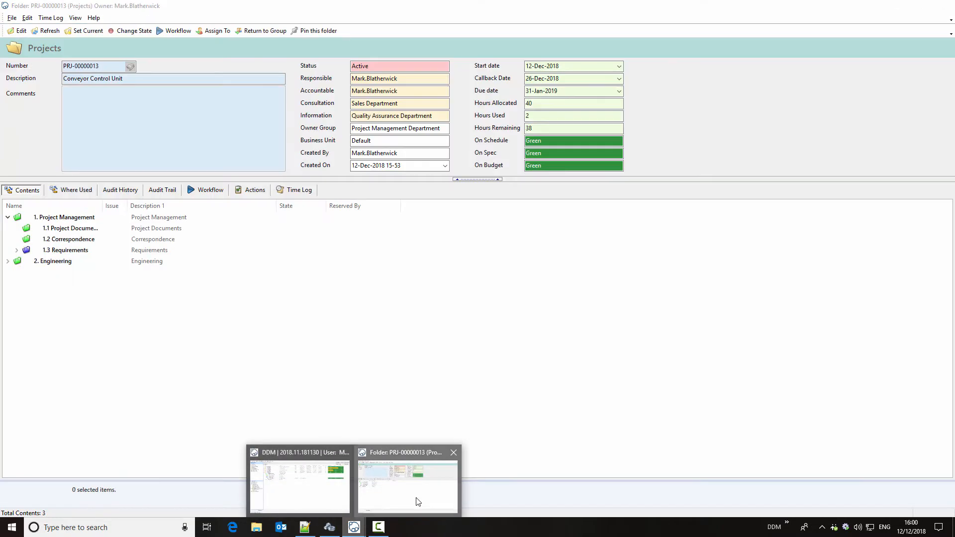
click(418, 501)
click(255, 191)
click(74, 210)
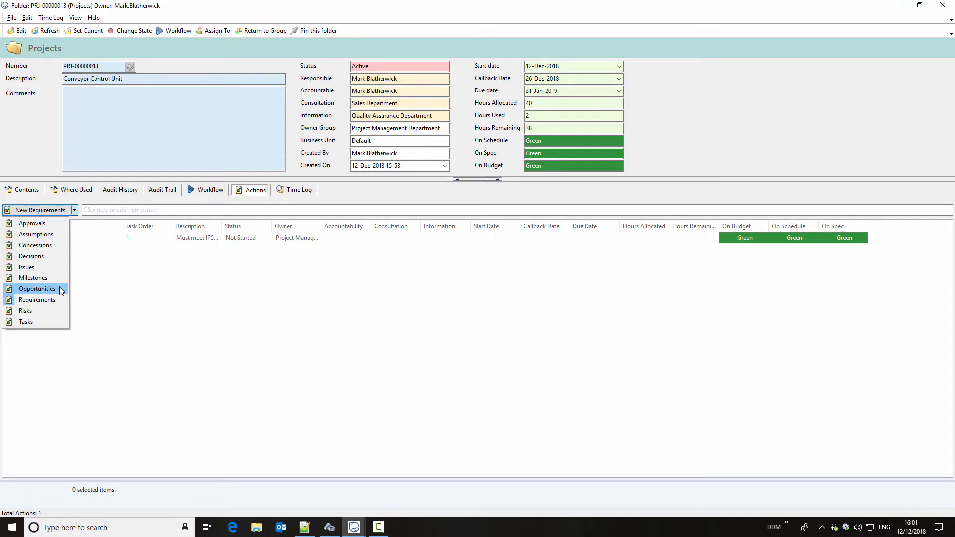
click(26, 322)
click(104, 209)
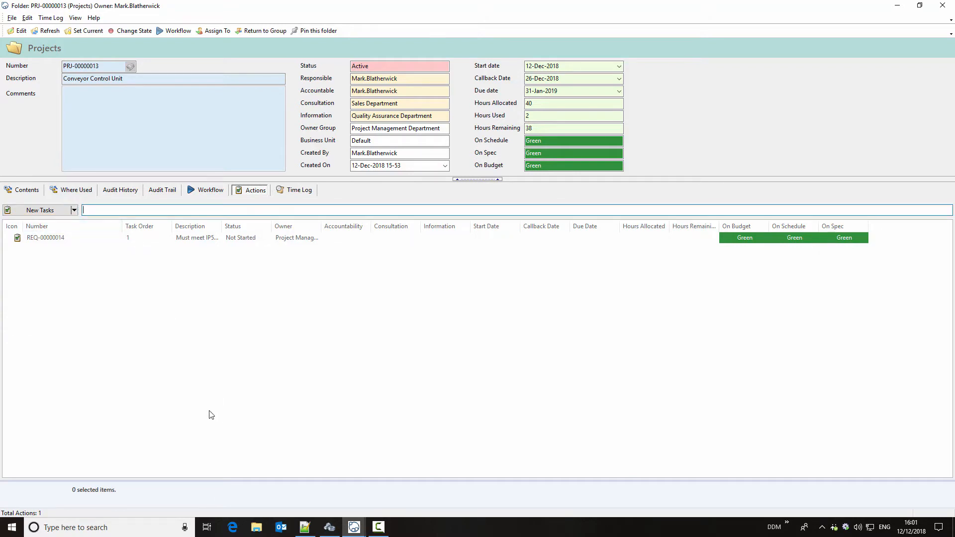
text(Develop test specification)
key(Return)
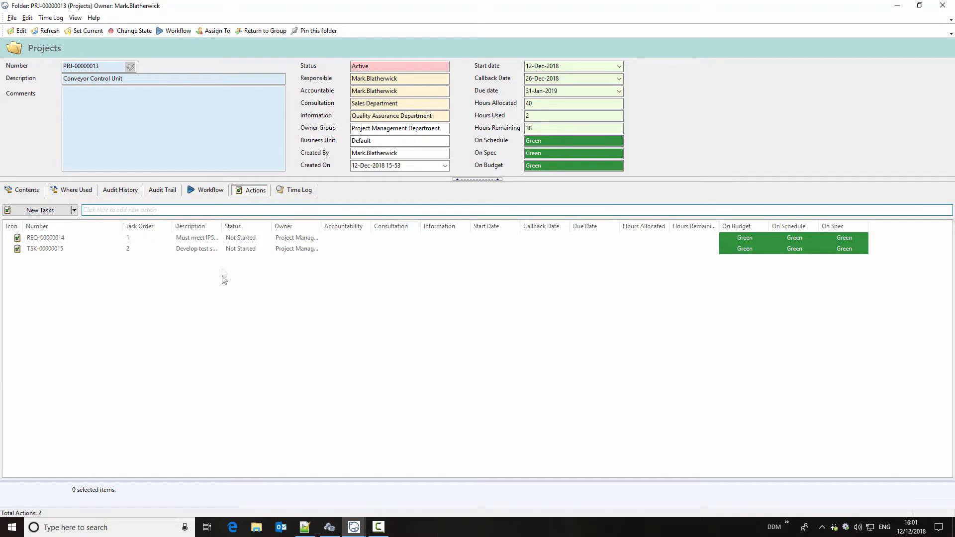
drag(222, 229, 258, 229)
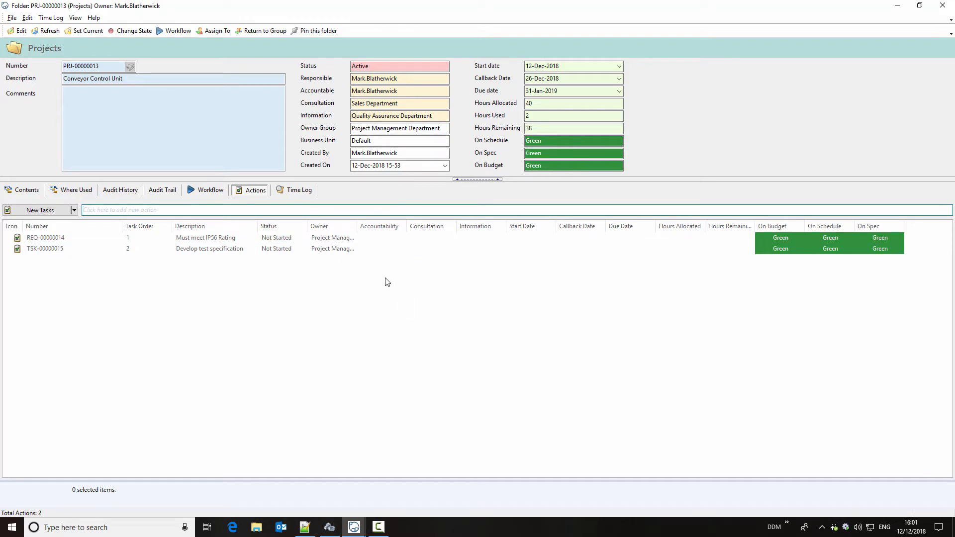
- Open the ownership assignment for the "Develop test specification" task and set the new group to Engineering Department
right_click(333, 253)
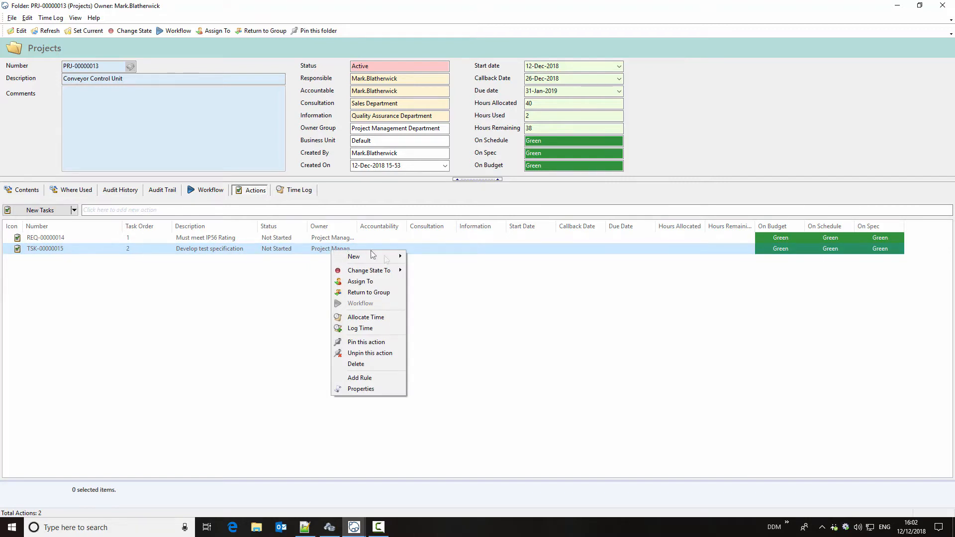
click(370, 282)
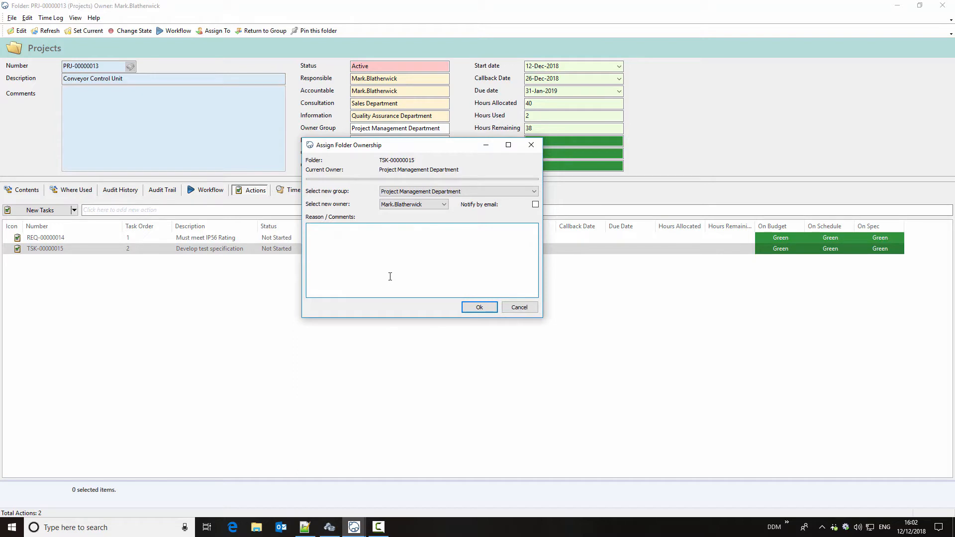
click(429, 191)
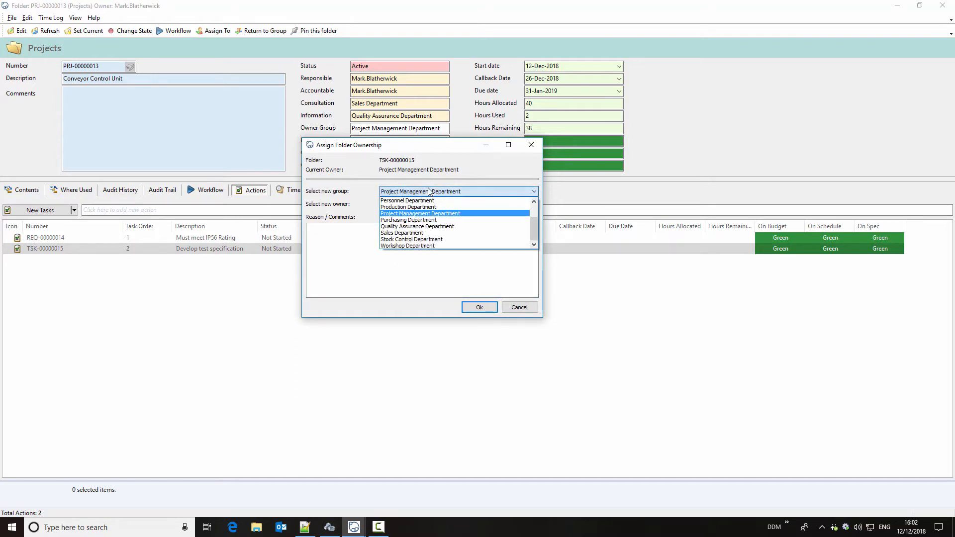
scroll(432, 214, up, 2)
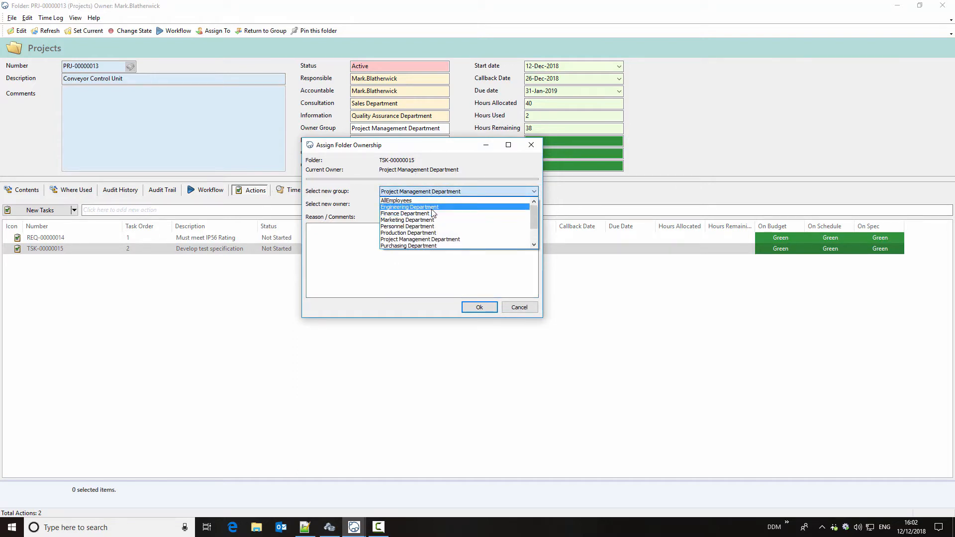
click(431, 208)
- Assign the task to the project's responsible person without email notification, with the comment "Develop test spec for conveyor"
click(443, 203)
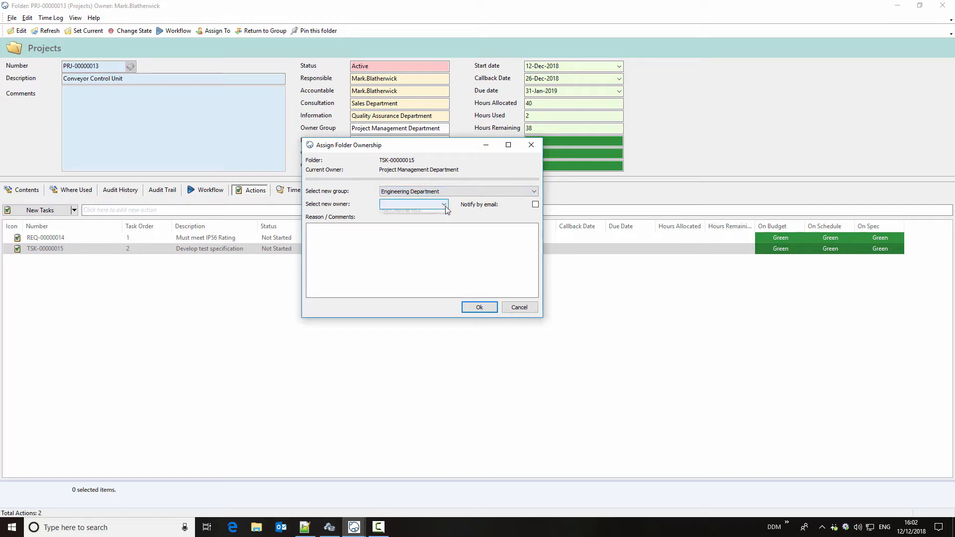
click(416, 219)
click(416, 261)
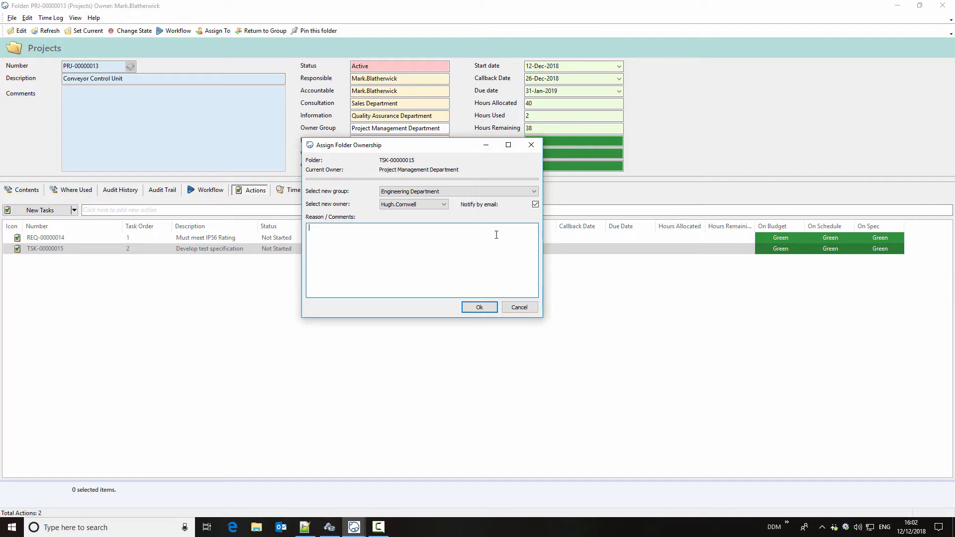
click(444, 205)
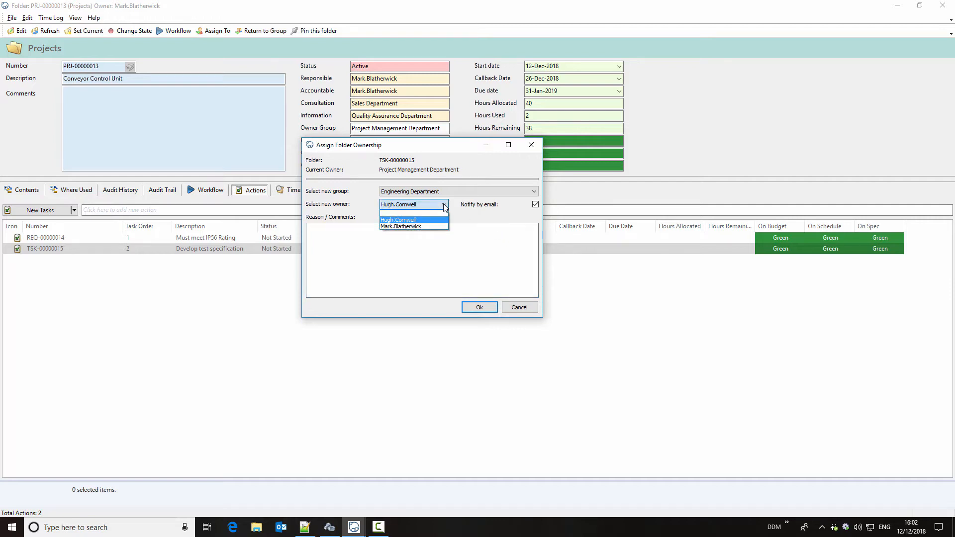
click(427, 227)
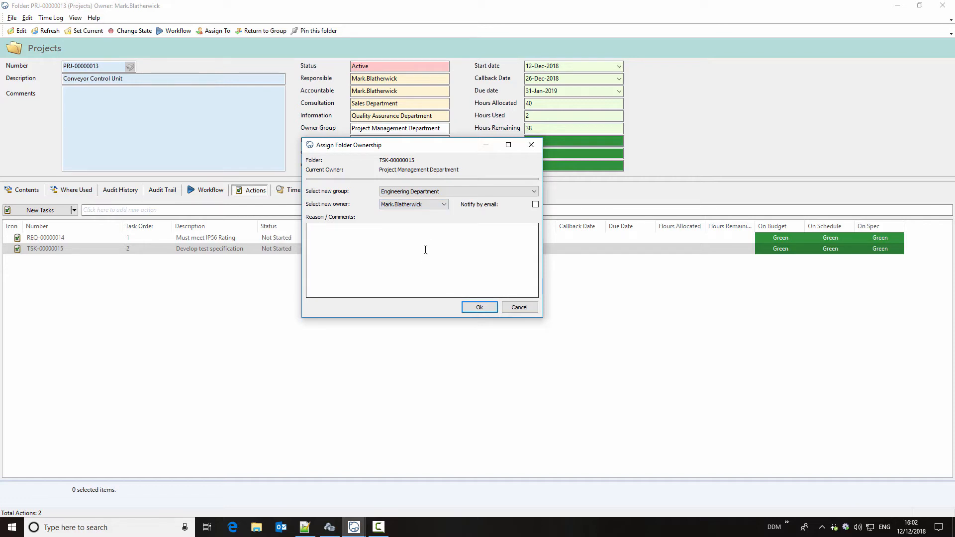
click(377, 247)
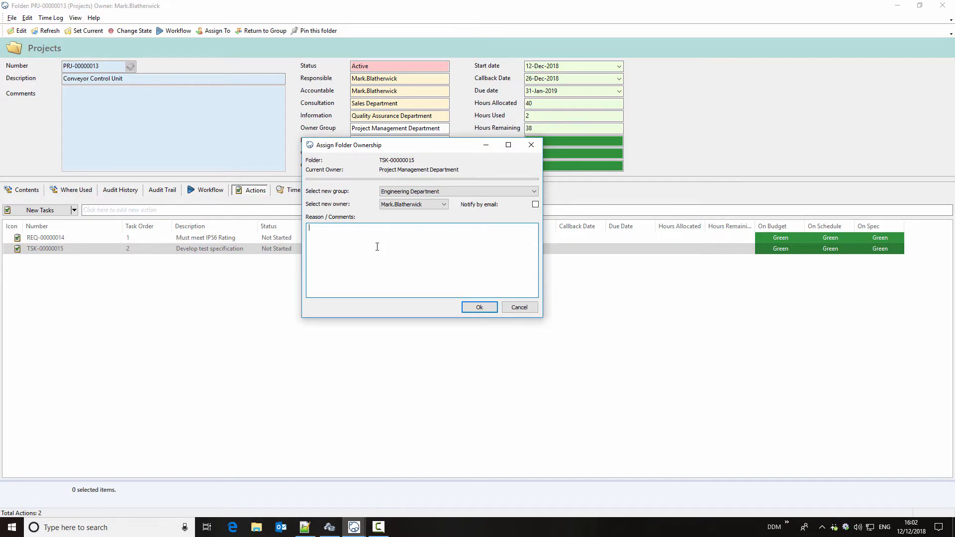
text(Develop test spec for conveyor)
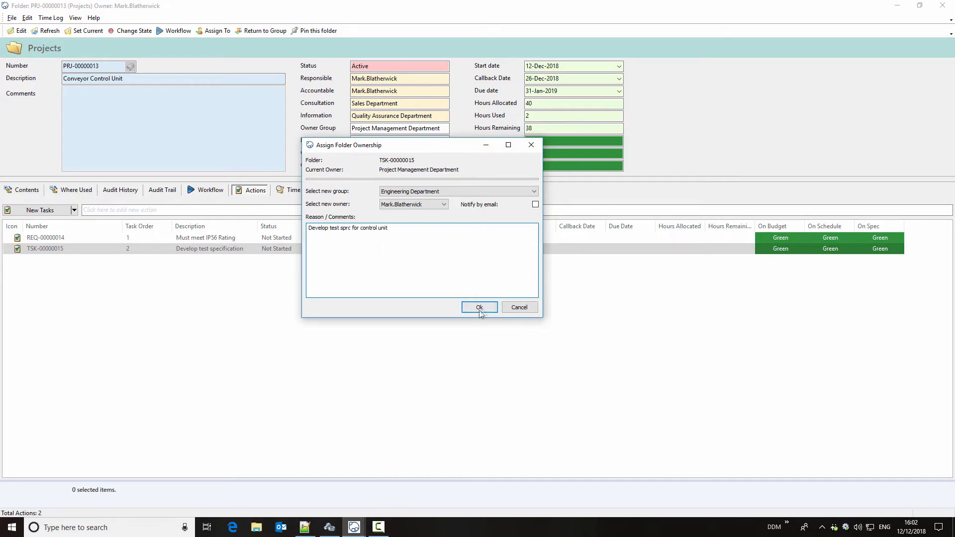
click(480, 309)
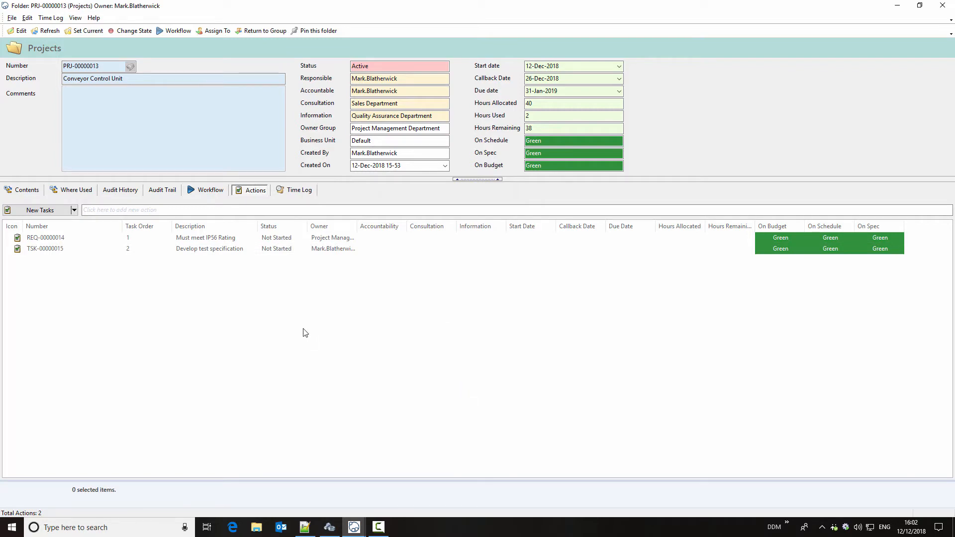
- Open the "Develop test specification" task to review its details, and close both the task and the project folder
click(290, 249)
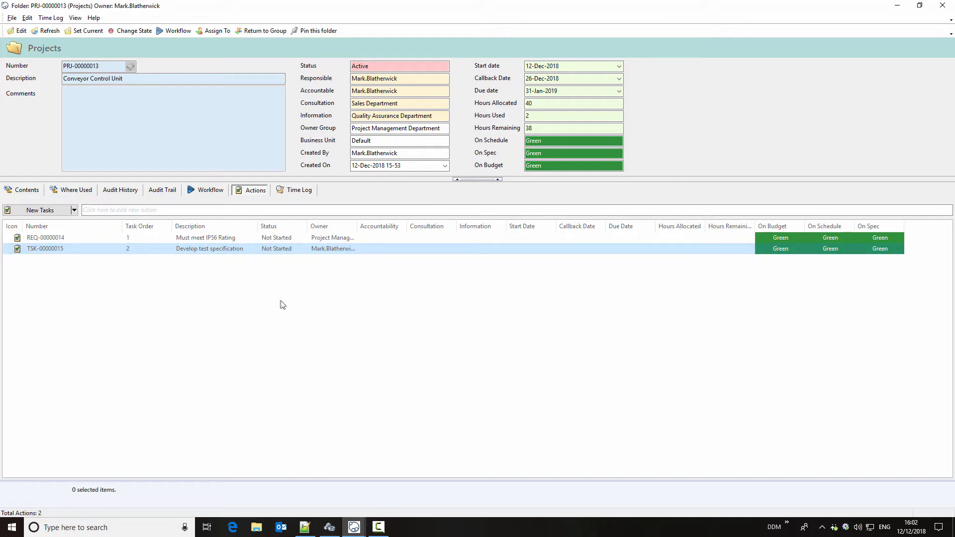
double_click(228, 249)
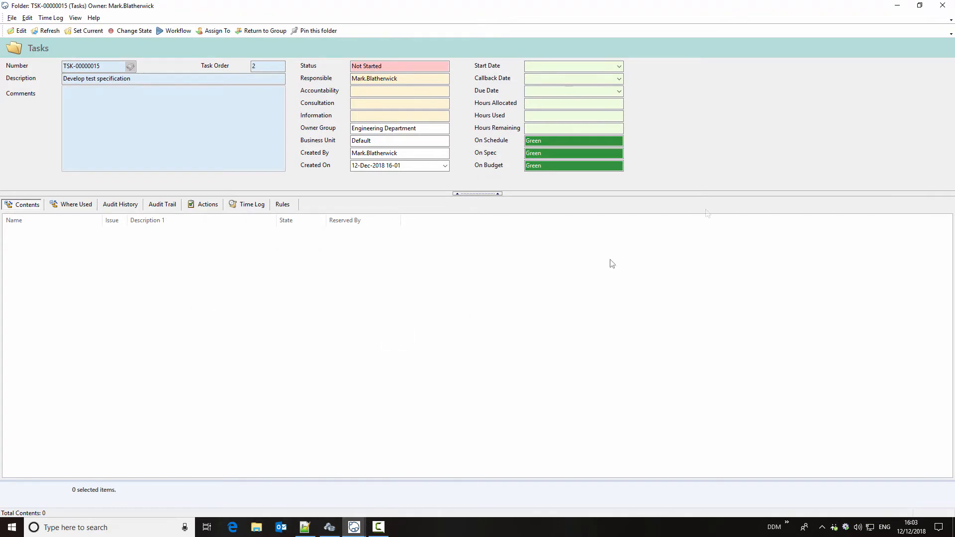
click(943, 5)
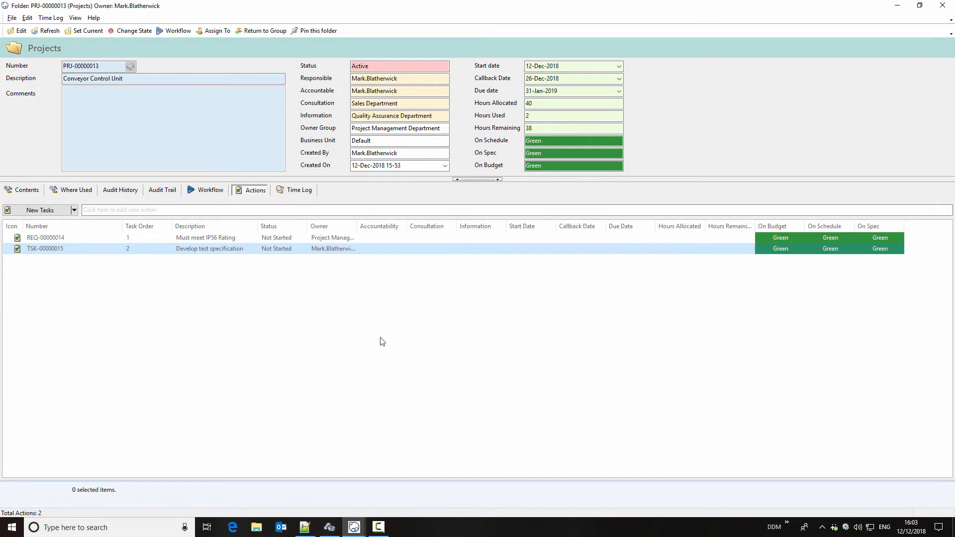
click(943, 5)
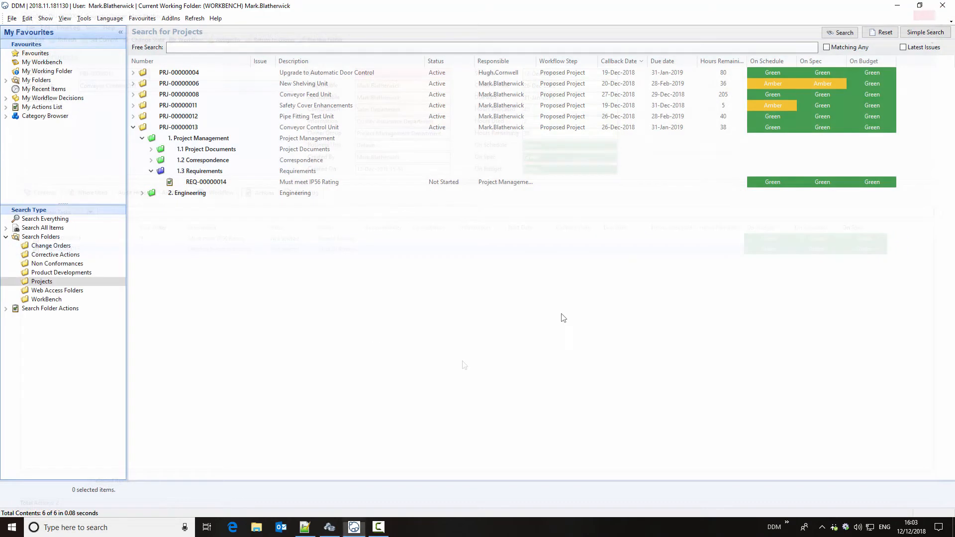
- Rerun the project search and expand Conveyor Control Unit to select its "Develop test specification" task
click(845, 35)
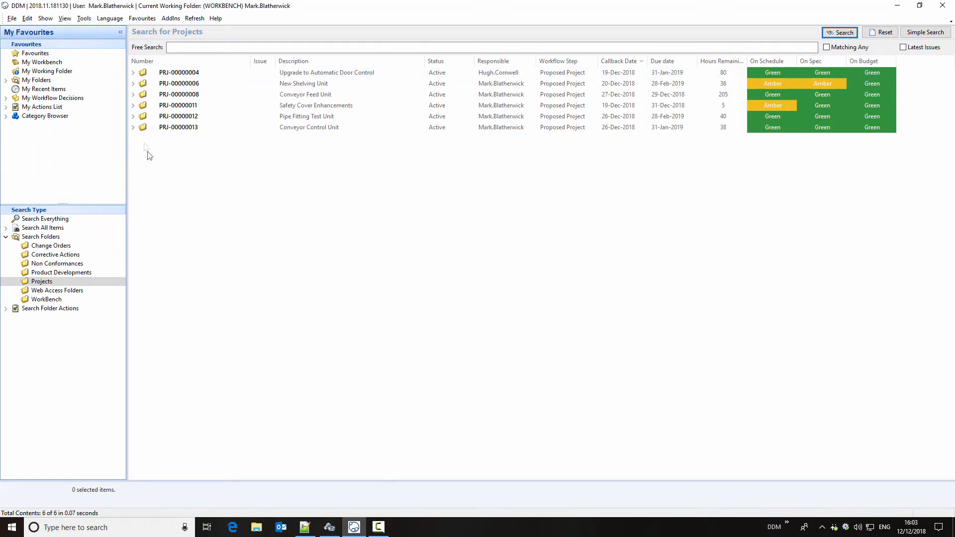
click(133, 127)
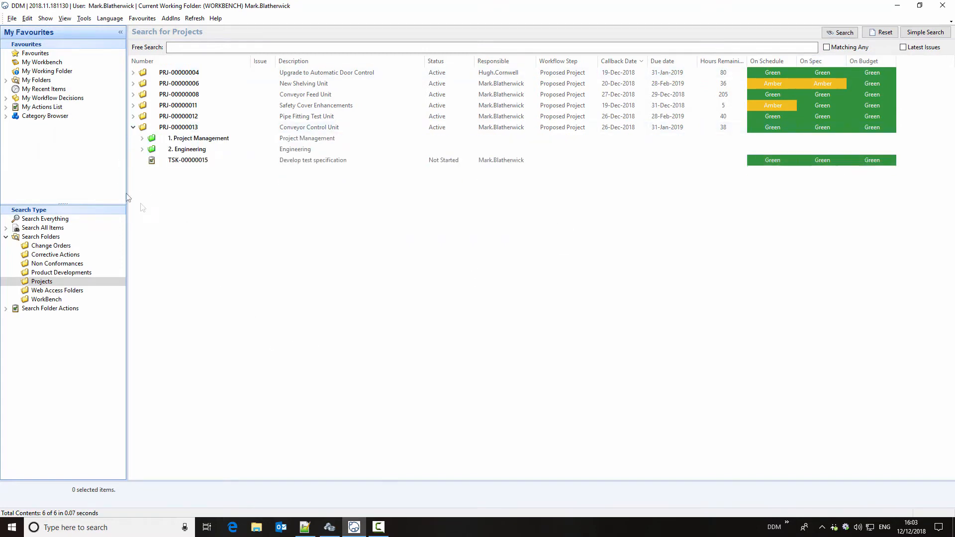
click(197, 165)
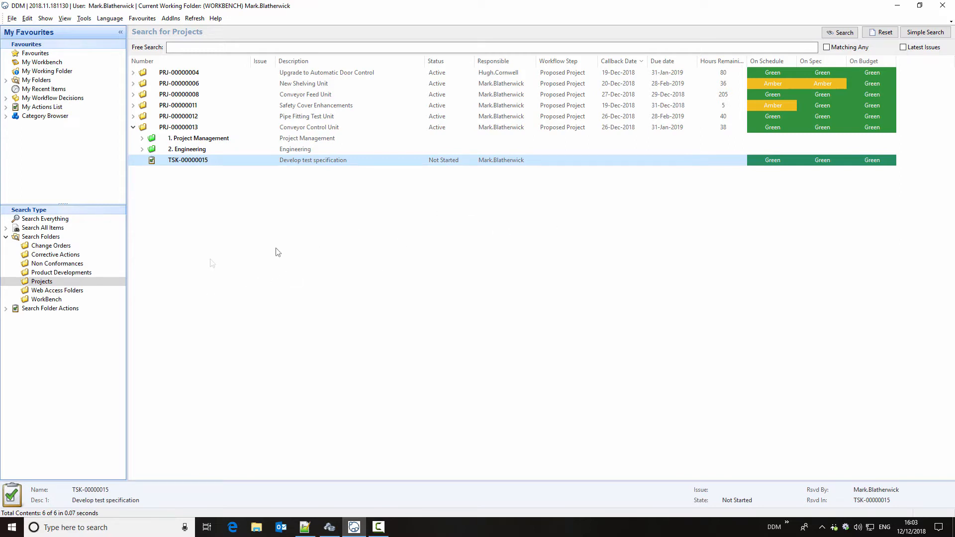
- Search all Requirements actions, and review the personal lists of owned, group owned and accountable actions
click(6, 309)
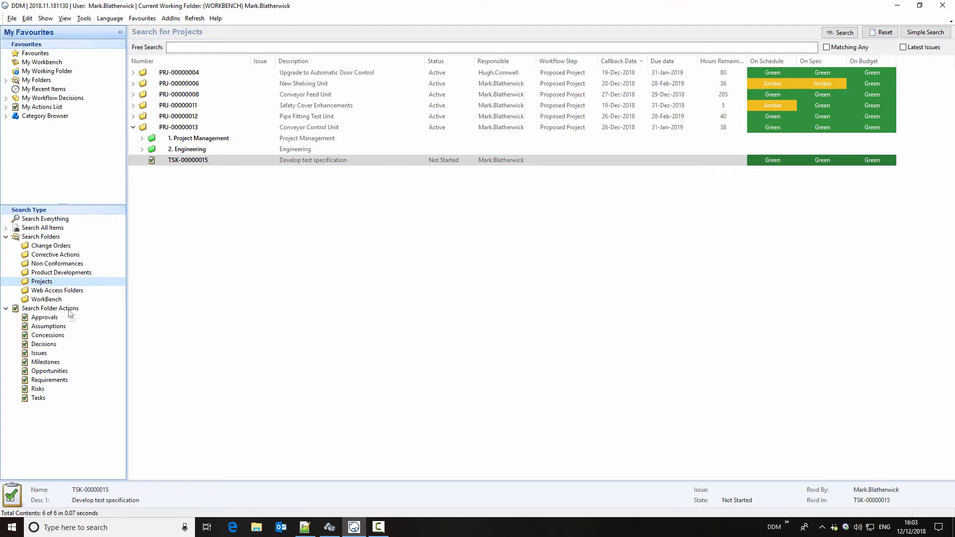
click(79, 382)
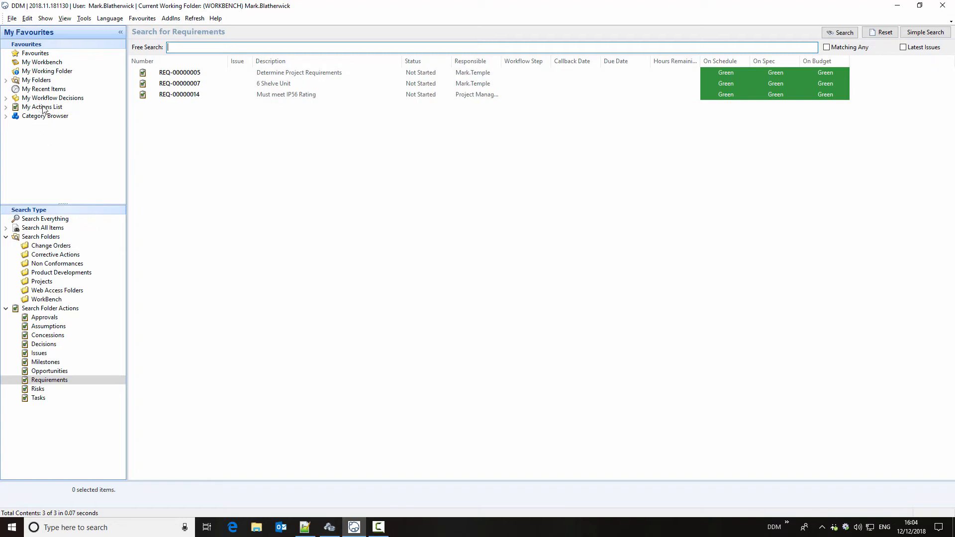
click(6, 107)
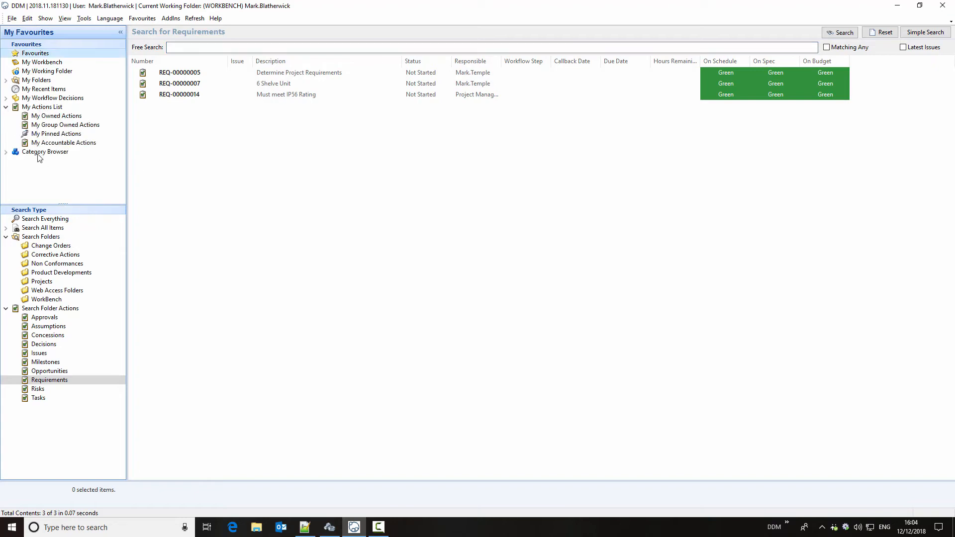
click(62, 116)
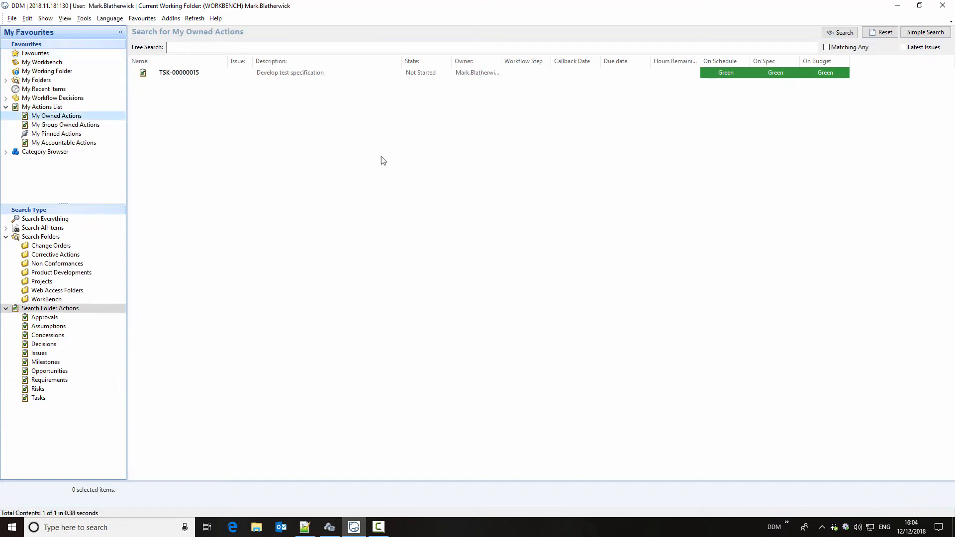
click(297, 74)
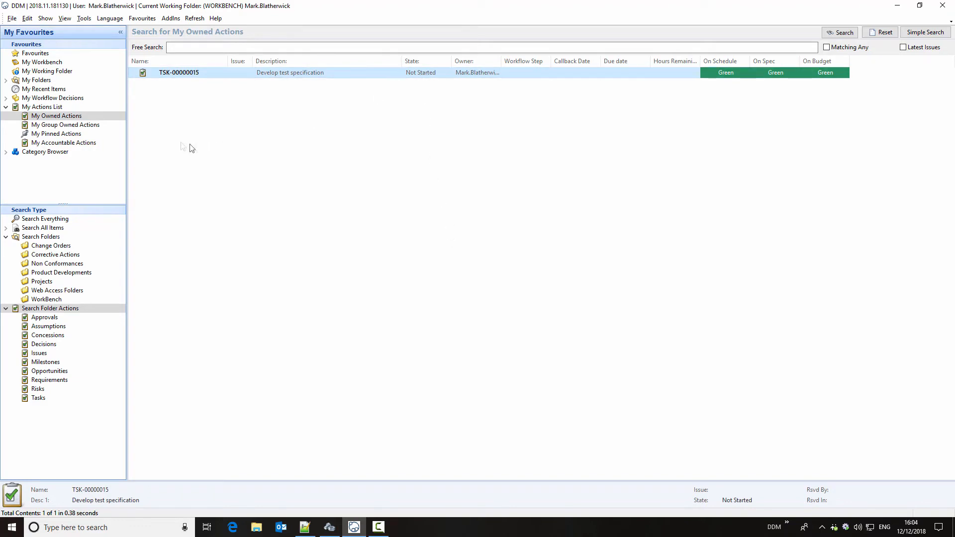
click(69, 126)
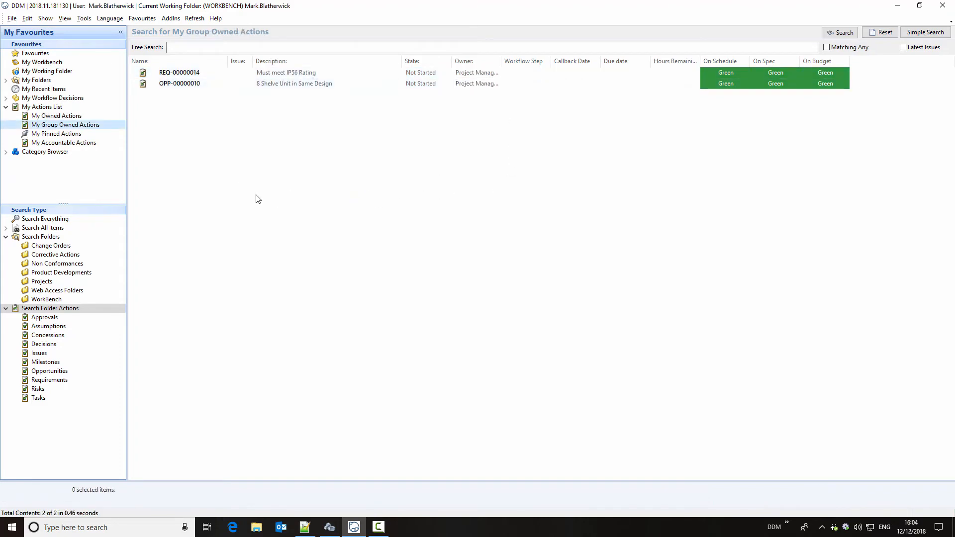
click(62, 142)
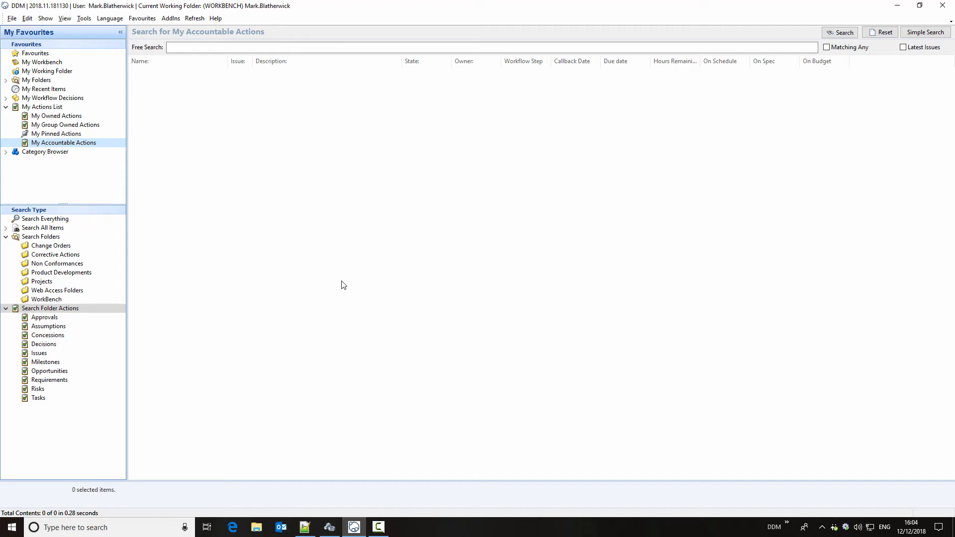
- Change the state of "Develop test specification" to In Progress from the list of owned actions
click(66, 118)
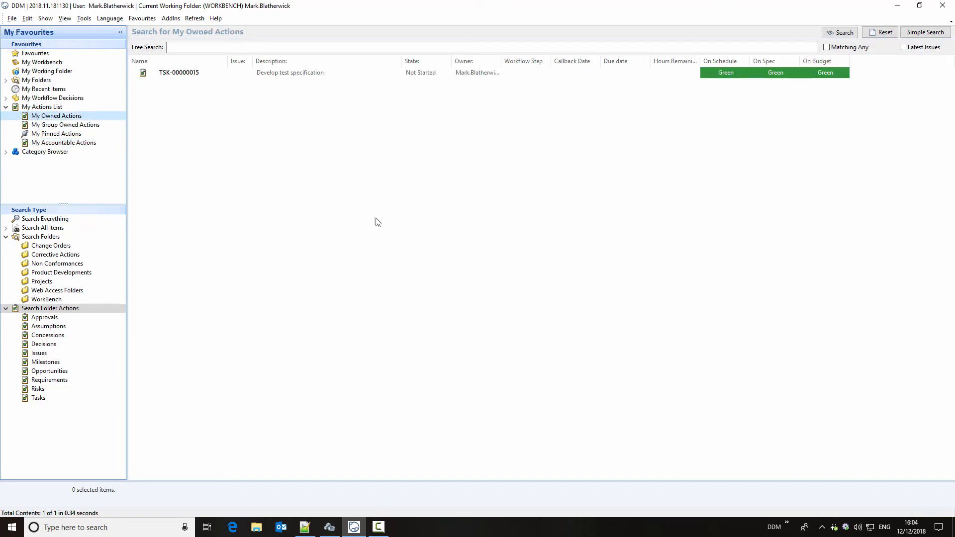
right_click(363, 76)
mouse_move(384, 80)
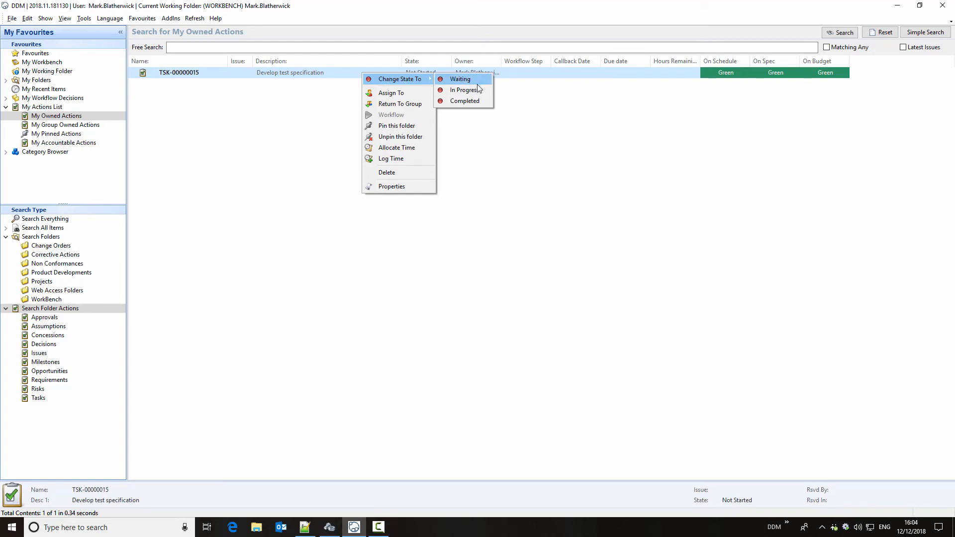
click(463, 90)
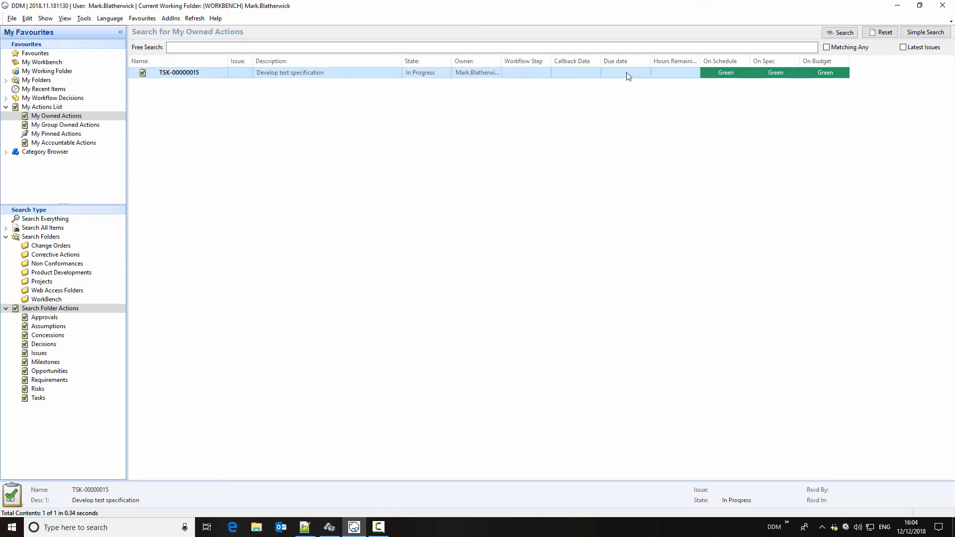
- Set the callback date of the "Develop test specification" task to 19-Dec-2018
click(591, 77)
click(597, 73)
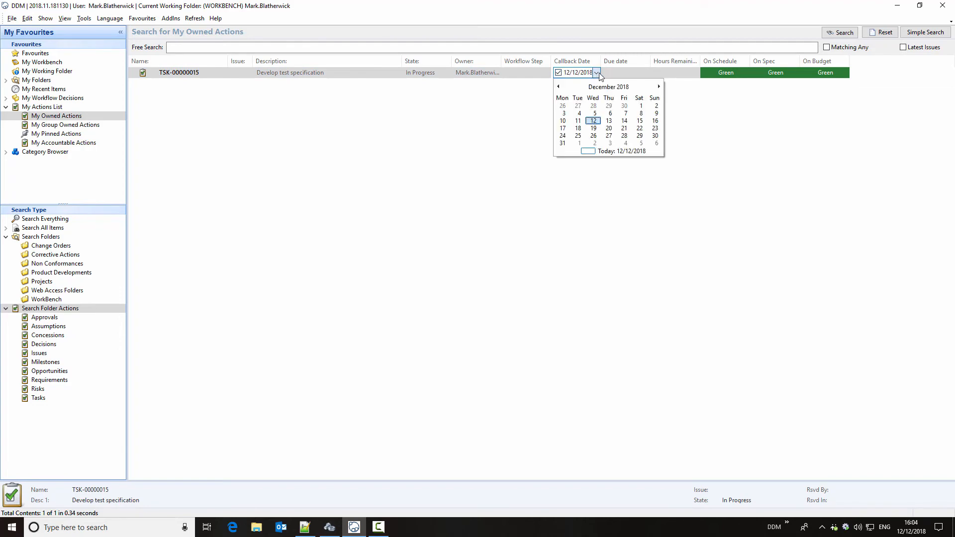
click(594, 129)
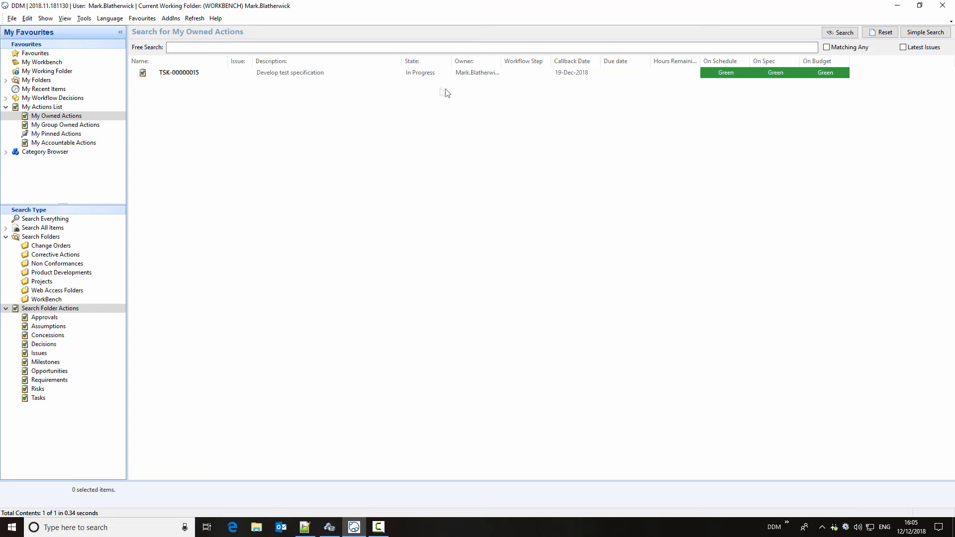
- Change the state of the "Develop test specification" task to Completed from the list of owned actions
right_click(425, 74)
mouse_move(465, 77)
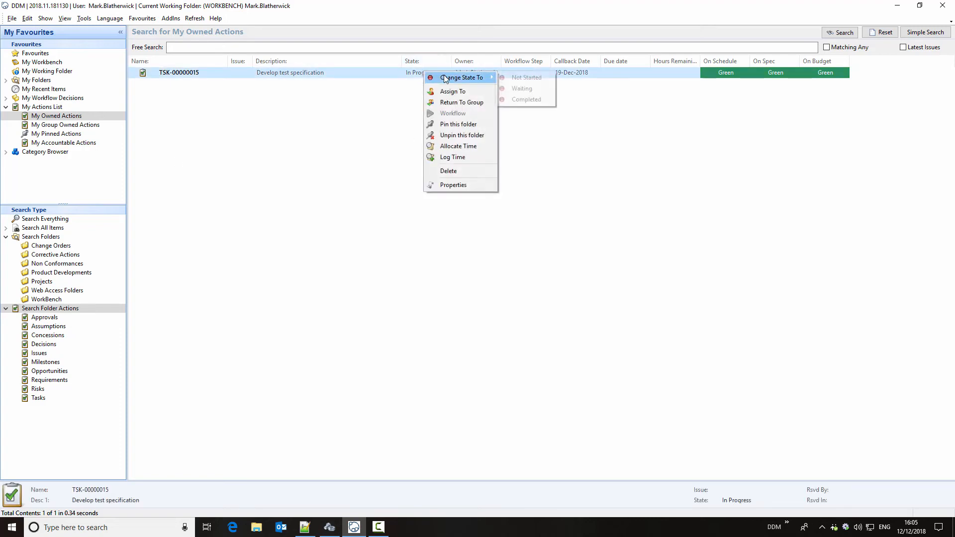
click(542, 99)
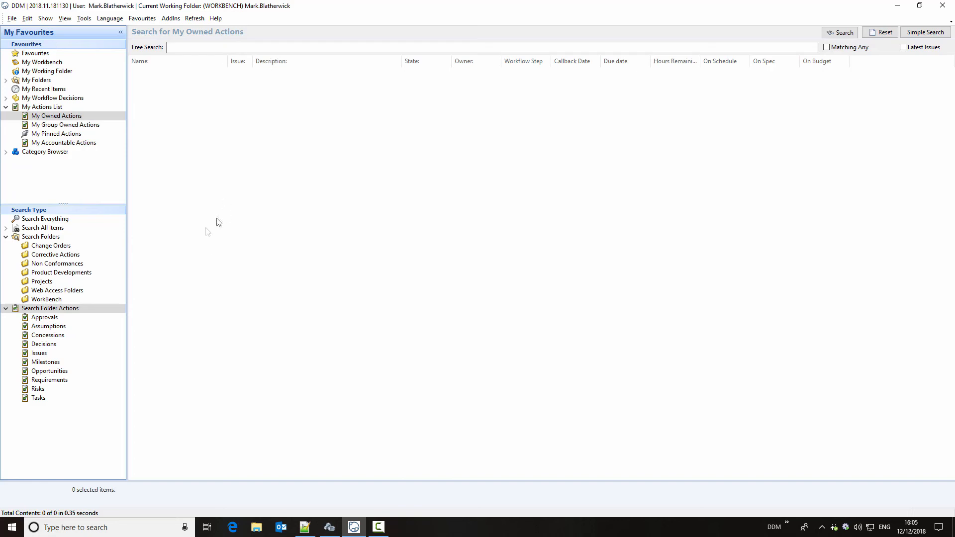
- Search all projects, open the Conveyor Control Unit project and display its workflow diagram
click(42, 282)
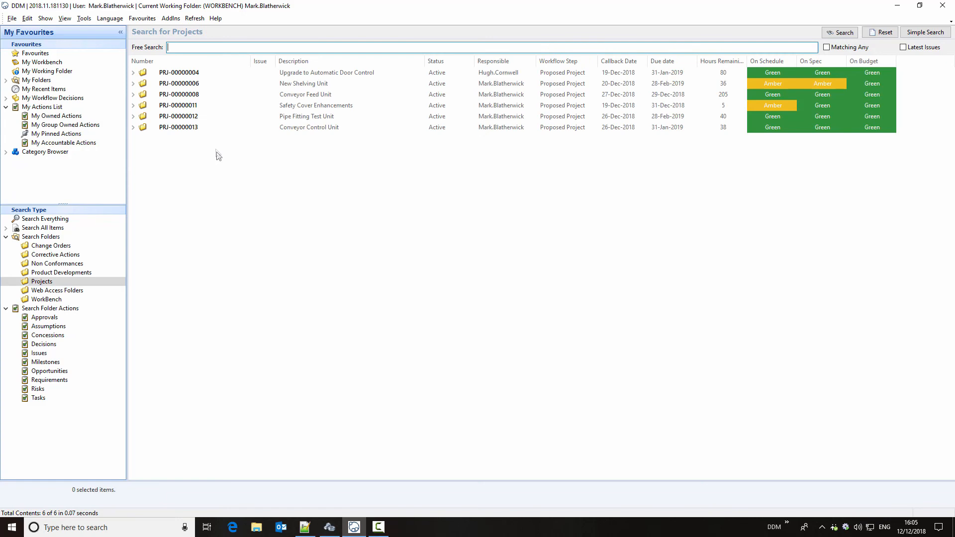
click(205, 128)
double_click(204, 129)
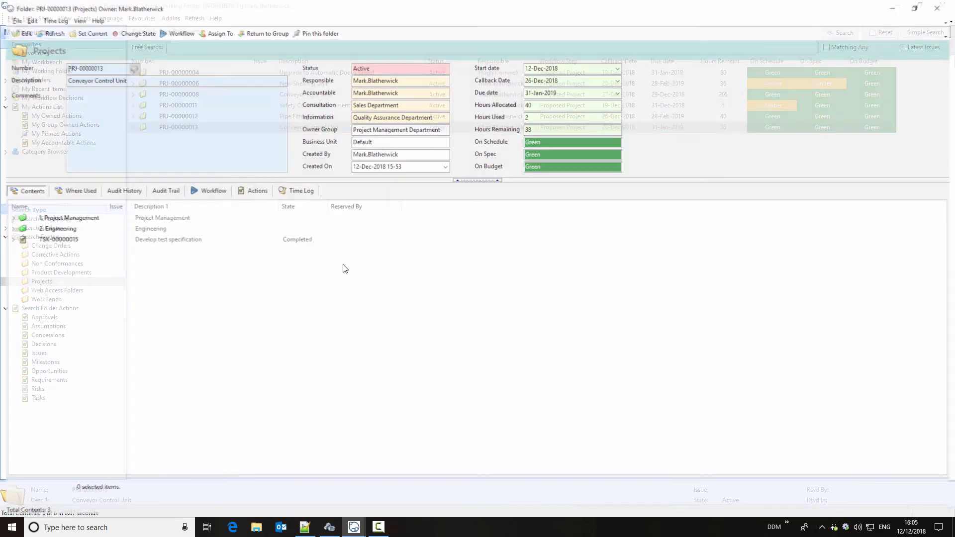
click(210, 191)
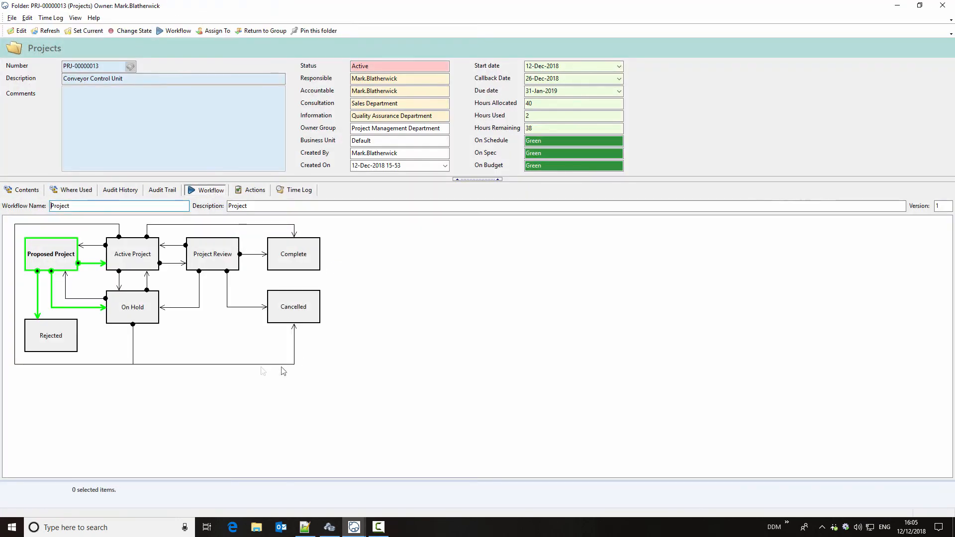
- Start the workflow move to Active Project with Engineering Department as the new owner group, and review the members available for selection
double_click(140, 259)
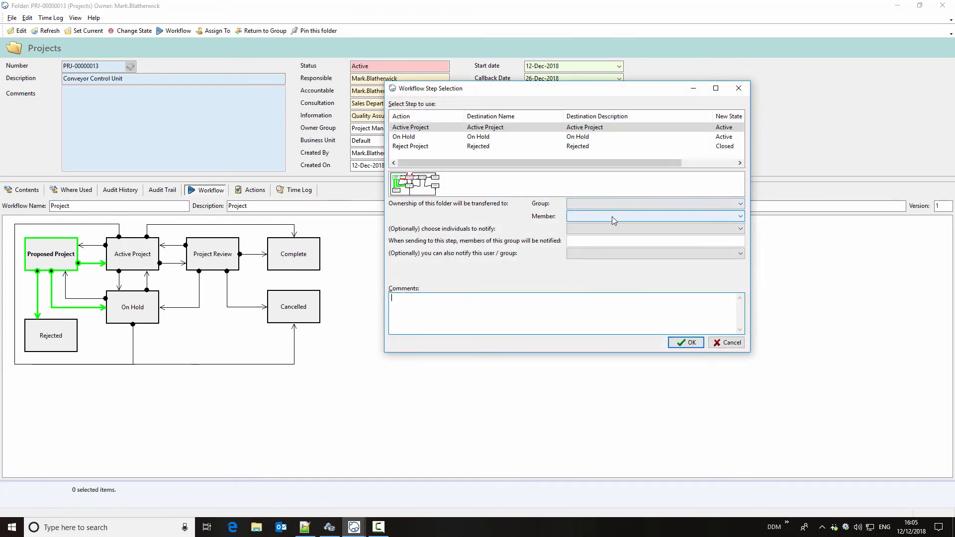
click(617, 203)
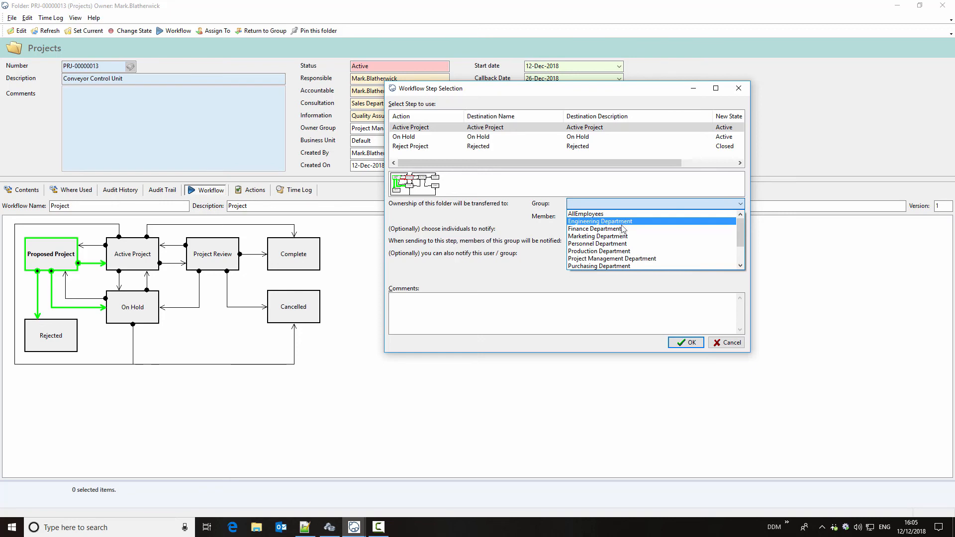
click(616, 224)
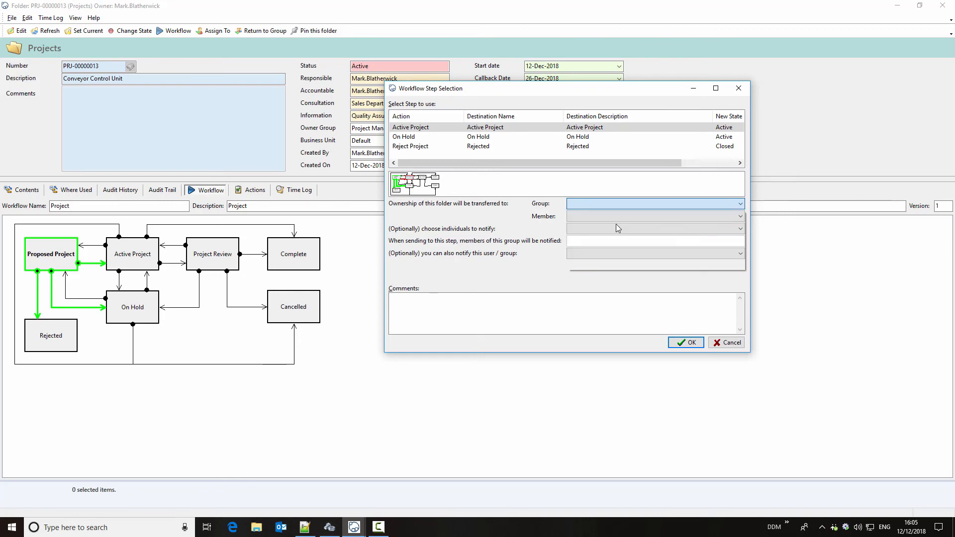
click(615, 217)
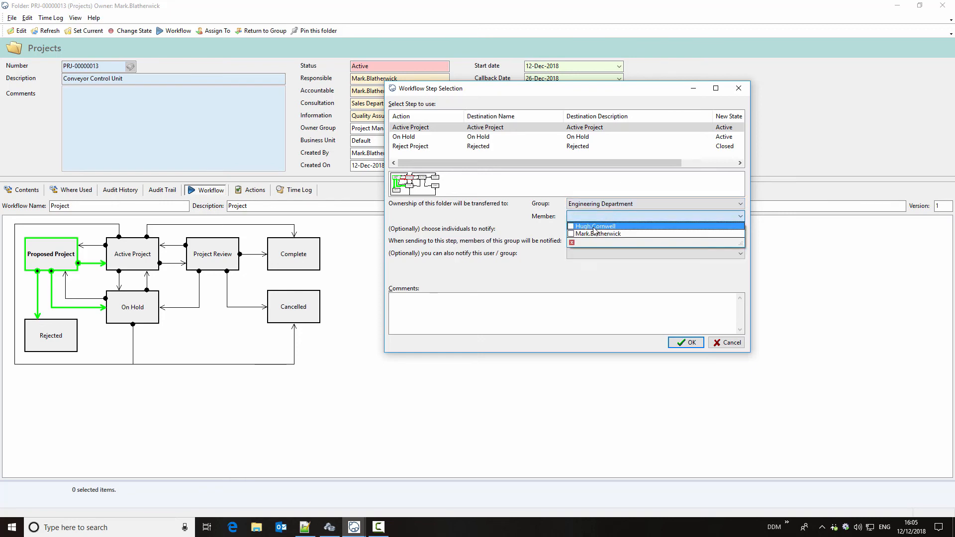
click(520, 235)
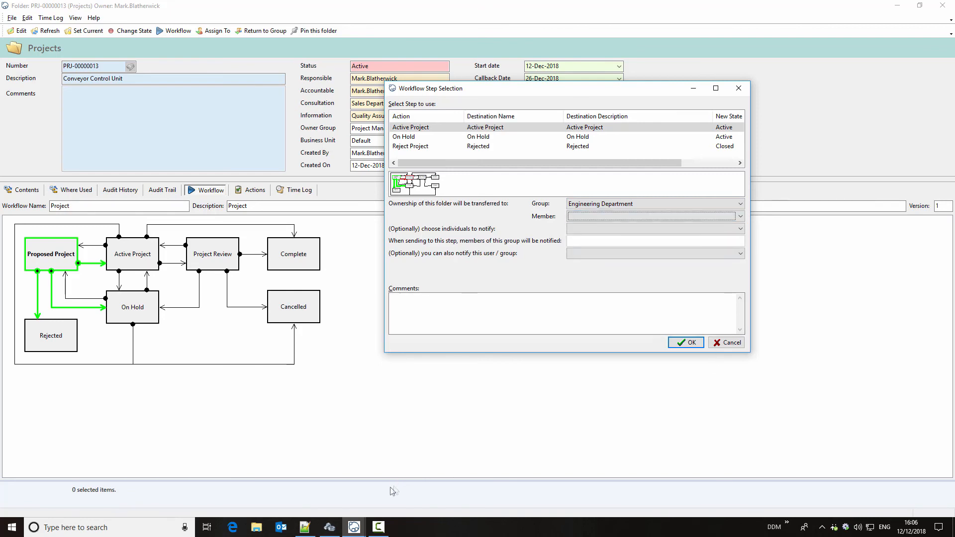
- Switch to DDM Administration and expand the Engineering Department group and its Default business unit to view the member users
click(329, 527)
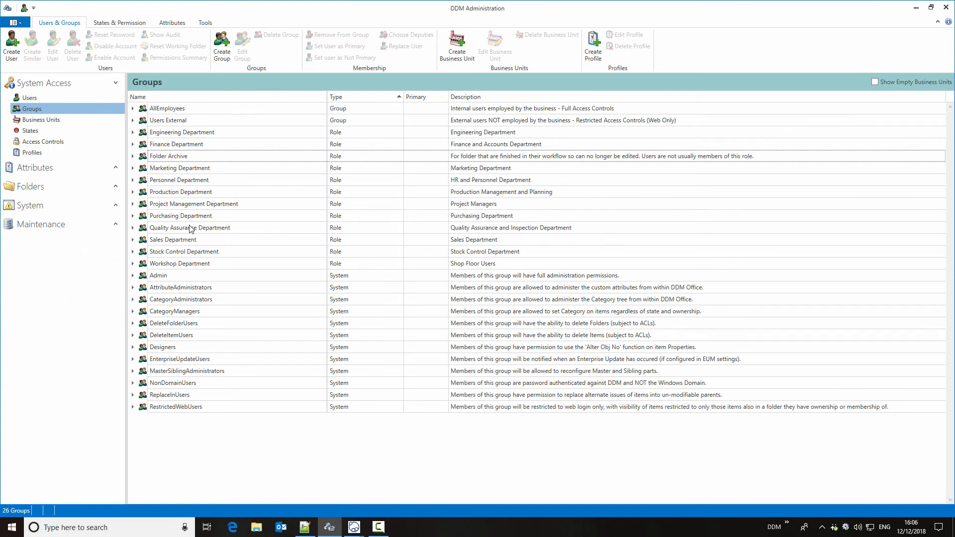
click(133, 133)
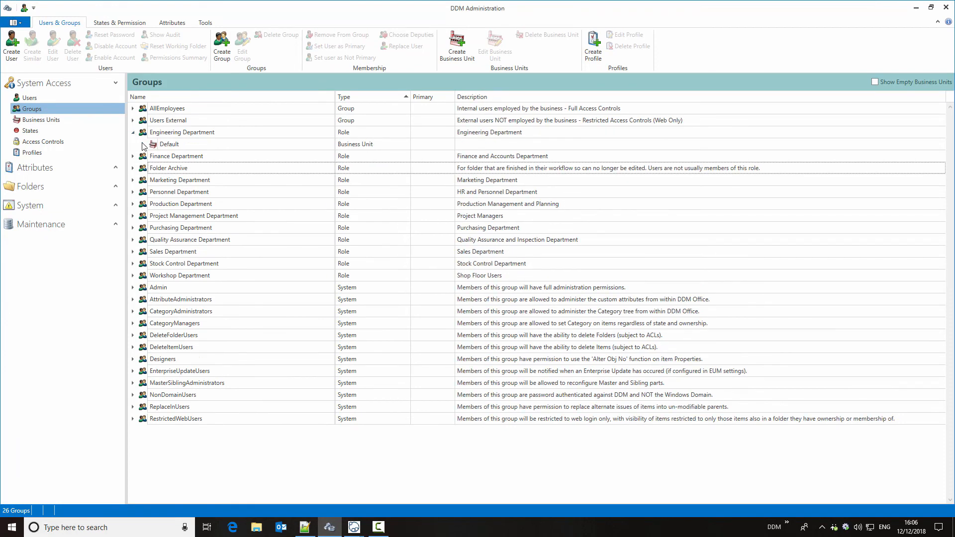
click(142, 145)
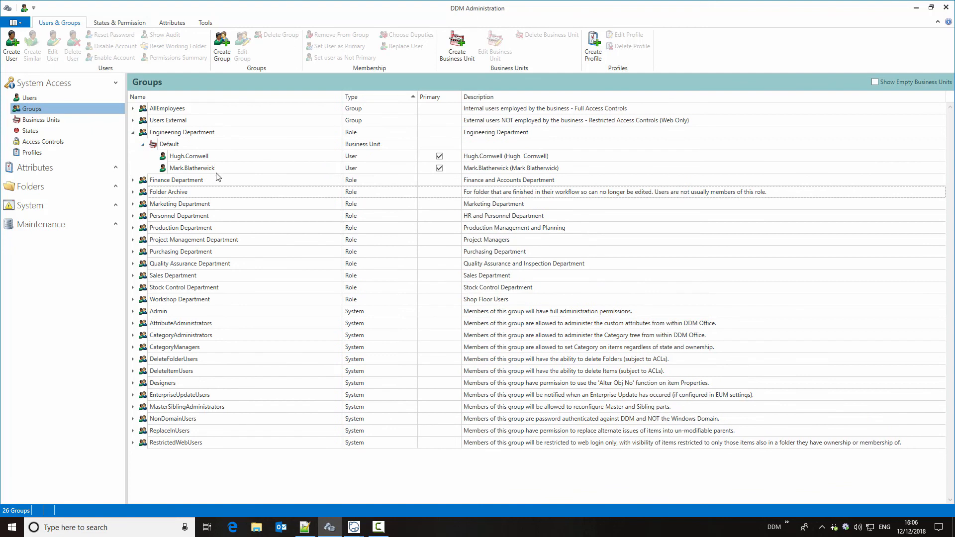